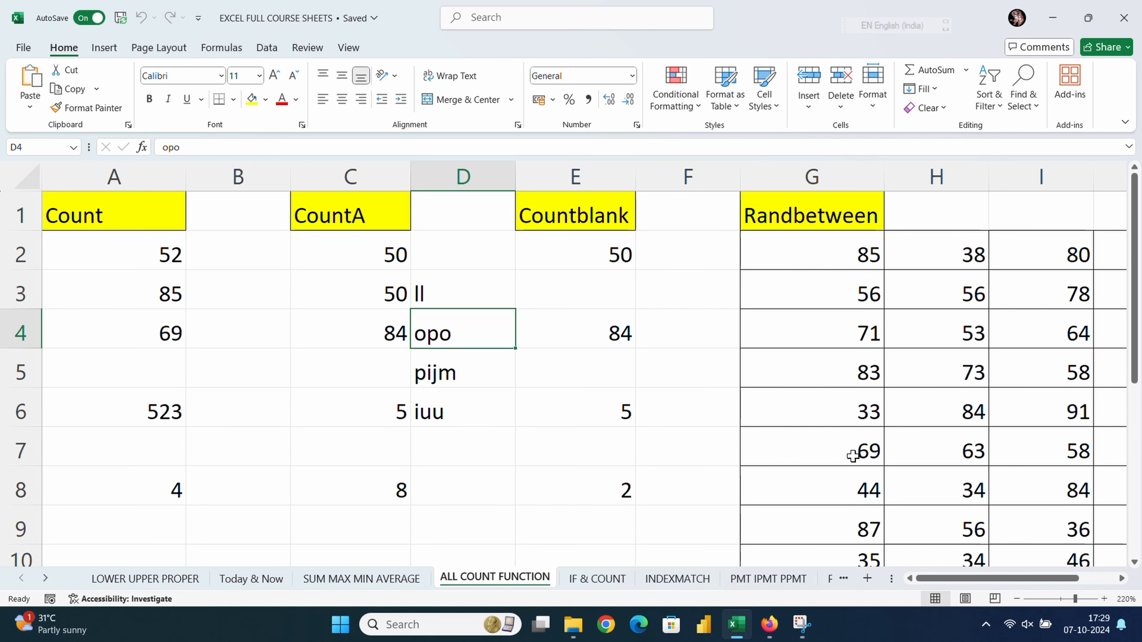
Step: Open the IF & COUNT sheet to view its student marks table and PASS/FAIL results
{"action": "left_click", "coordinate": [620, 578]}
{"action": "scroll", "coordinate": [640, 467], "scroll_direction": "down", "scroll_amount": 5}
{"action": "scroll", "coordinate": [640, 467], "scroll_direction": "up", "scroll_amount": 4}
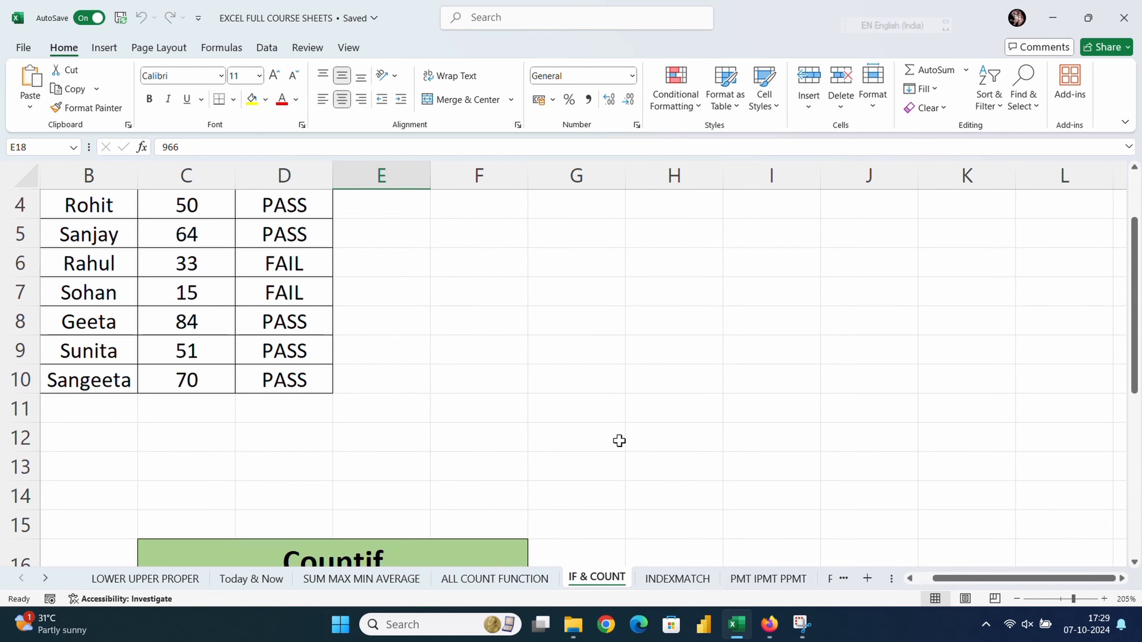
{"action": "mouse_move", "coordinate": [770, 608]}
{"action": "key", "text": "alt+Tab"}
{"action": "key", "text": "alt+Tab"}
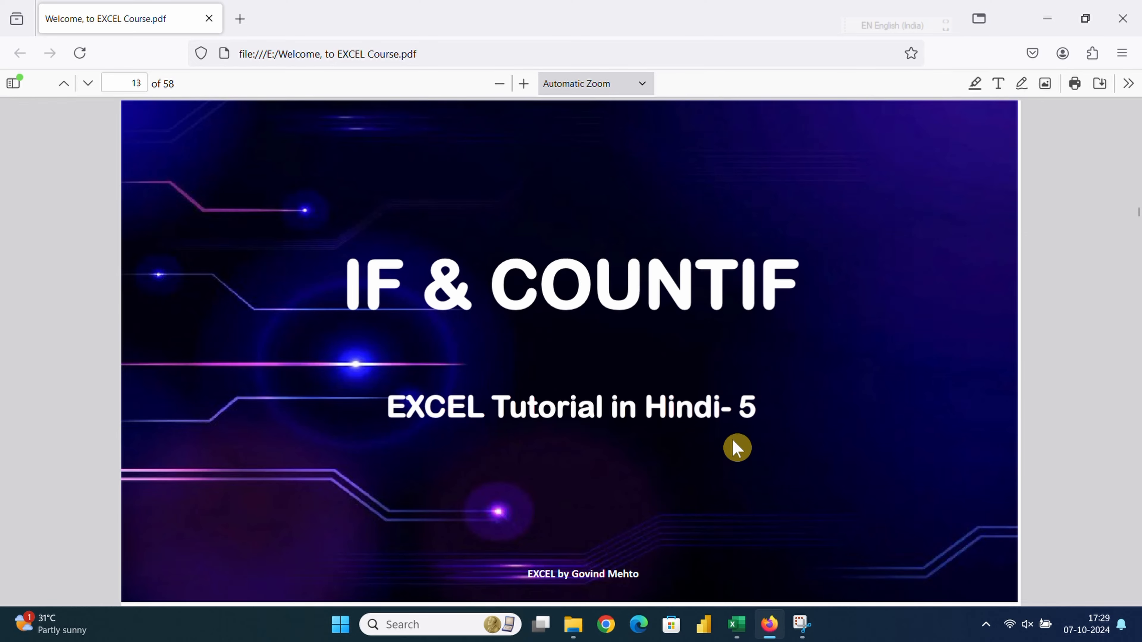
Step: Scroll the course PDF to page 15, the Countif Function slide with the ">350" example
{"action": "scroll", "coordinate": [734, 440], "scroll_direction": "down", "scroll_amount": 5}
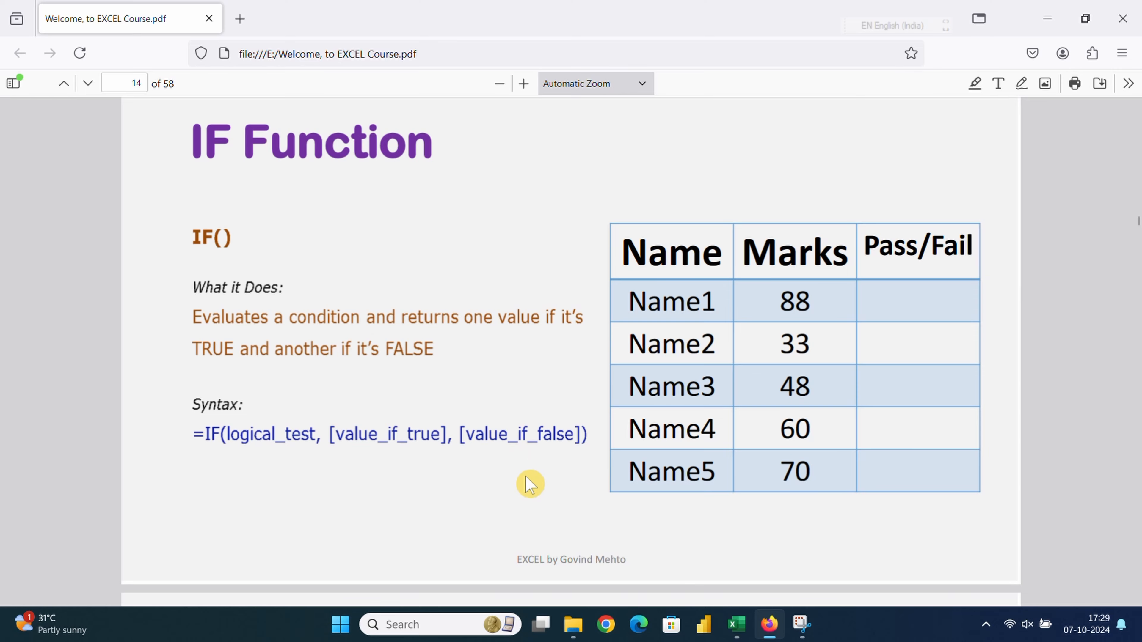
{"action": "scroll", "coordinate": [499, 466], "scroll_direction": "down", "scroll_amount": 1}
{"action": "scroll", "coordinate": [502, 473], "scroll_direction": "down", "scroll_amount": 8}
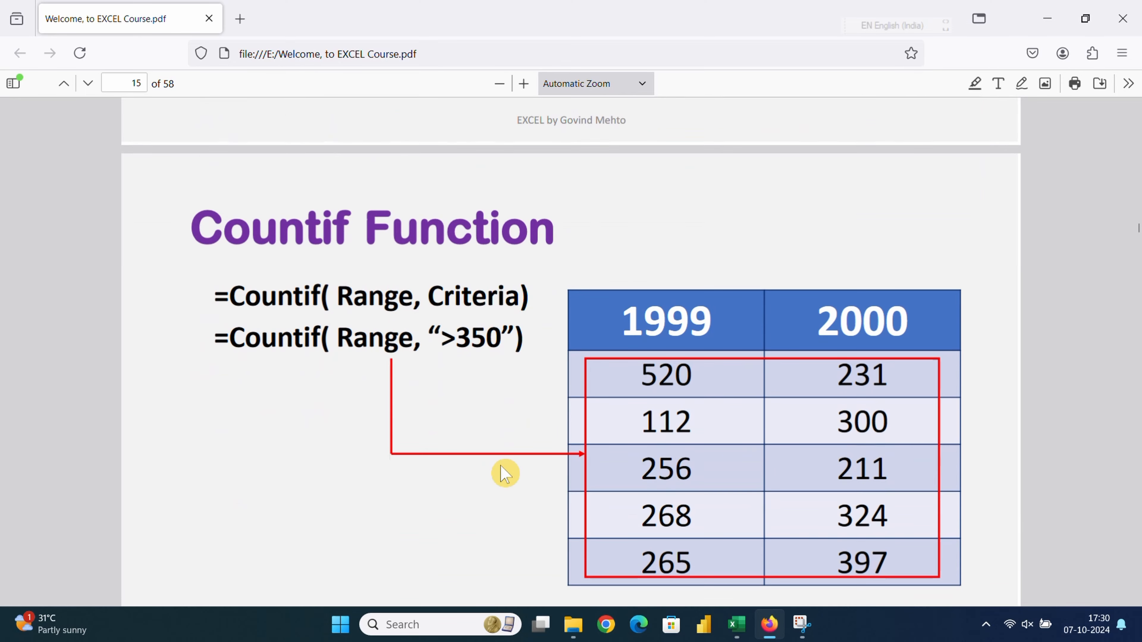
{"action": "scroll", "coordinate": [512, 467], "scroll_direction": "down", "scroll_amount": 2}
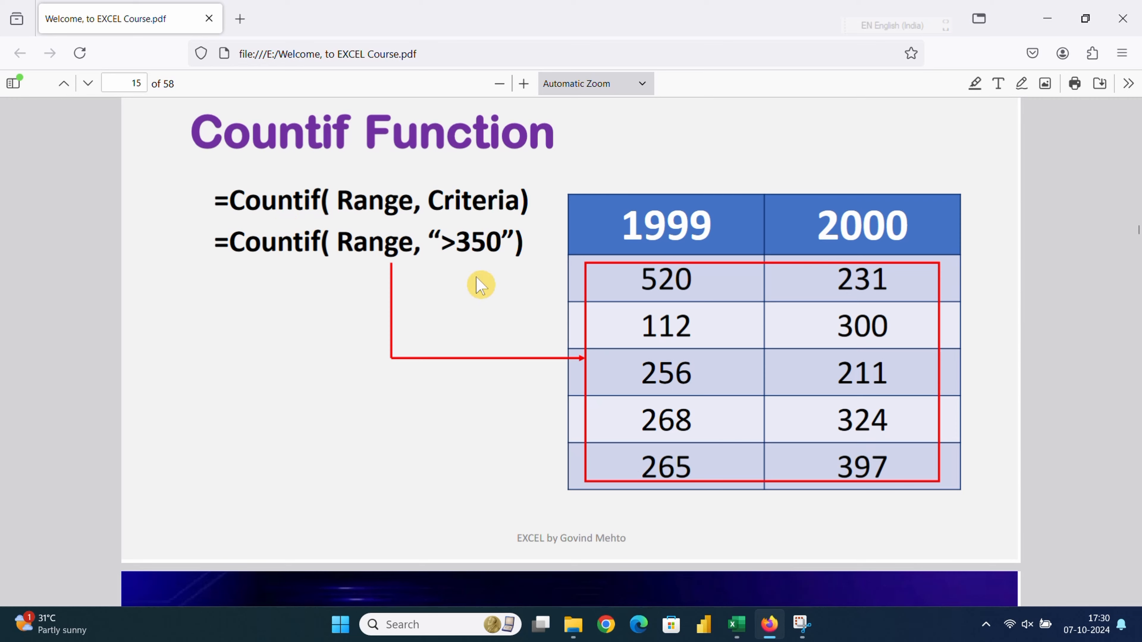
{"action": "left_click_drag", "start_coordinate": [529, 252], "coordinate": [336, 244]}
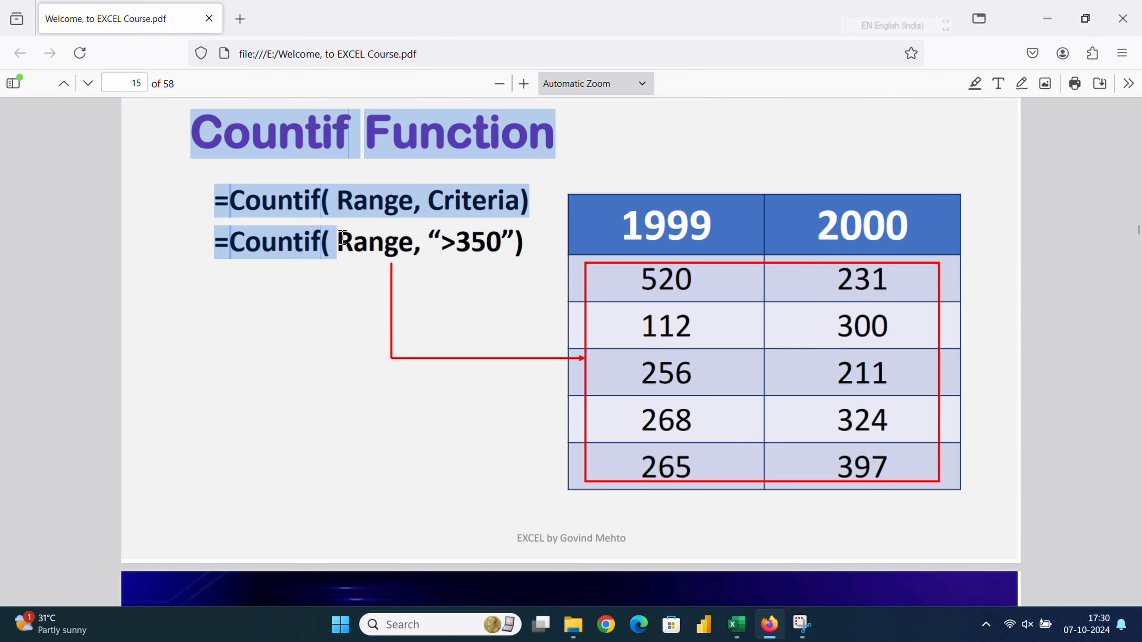
{"action": "left_click", "coordinate": [463, 256]}
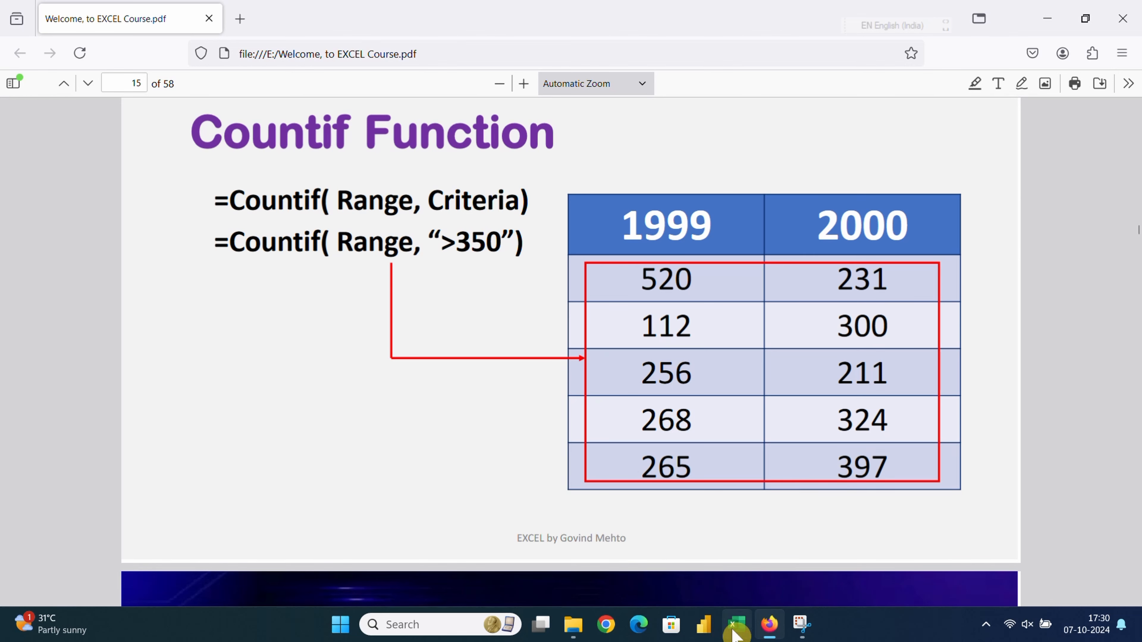
Step: Back in Excel, clear the Pass/Fail results in D4:D10
{"action": "left_click", "coordinate": [719, 537]}
{"action": "left_click", "coordinate": [523, 326]}
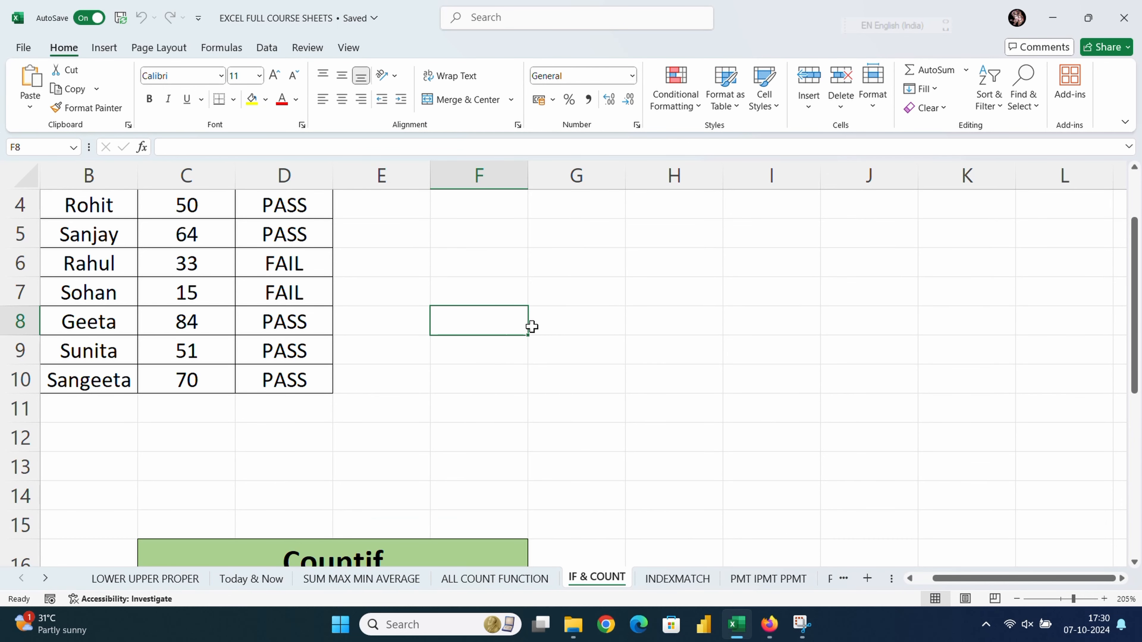
{"action": "scroll", "coordinate": [382, 382], "scroll_direction": "up", "scroll_amount": 1}
{"action": "left_click_drag", "start_coordinate": [288, 294], "coordinate": [297, 485]}
{"action": "key", "text": "Delete"}
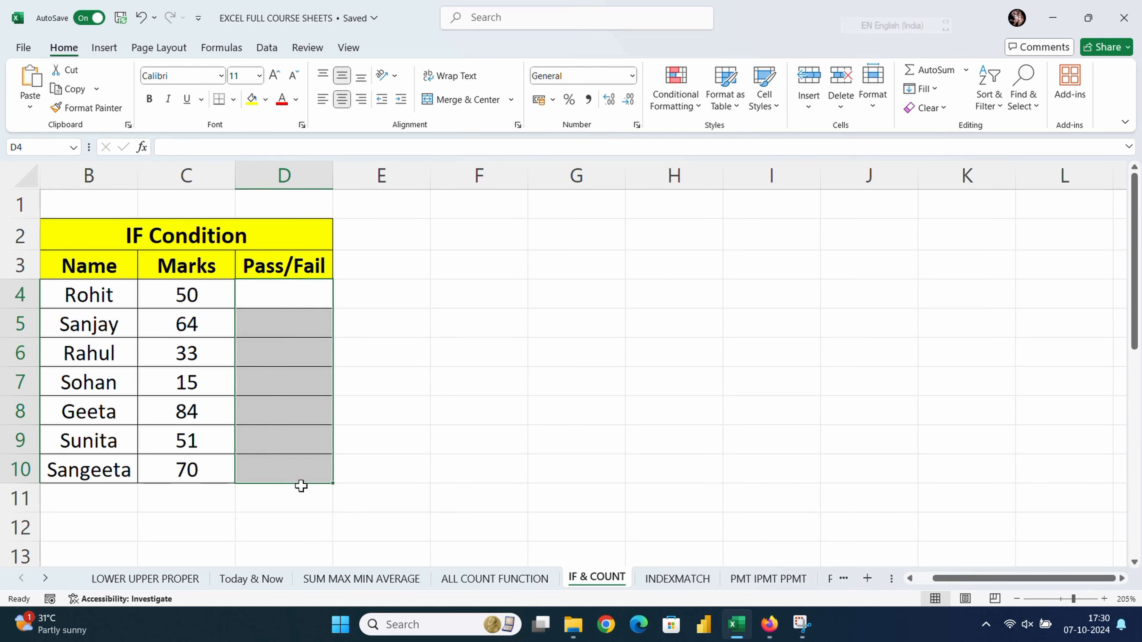
{"action": "left_click", "coordinate": [426, 439]}
Step: Clear the COUNTIF result in H20, then return to Rohit's empty Pass/Fail cell D4
{"action": "scroll", "coordinate": [426, 439], "scroll_direction": "down", "scroll_amount": 3}
{"action": "scroll", "coordinate": [420, 432], "scroll_direction": "down", "scroll_amount": 3}
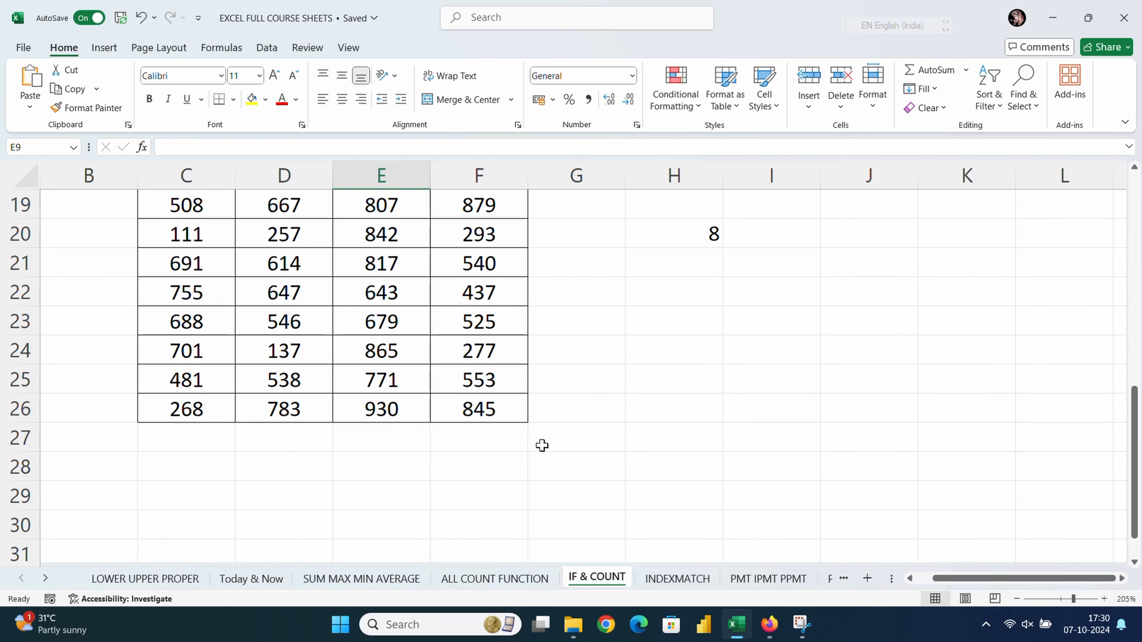
{"action": "left_click", "coordinate": [679, 224]}
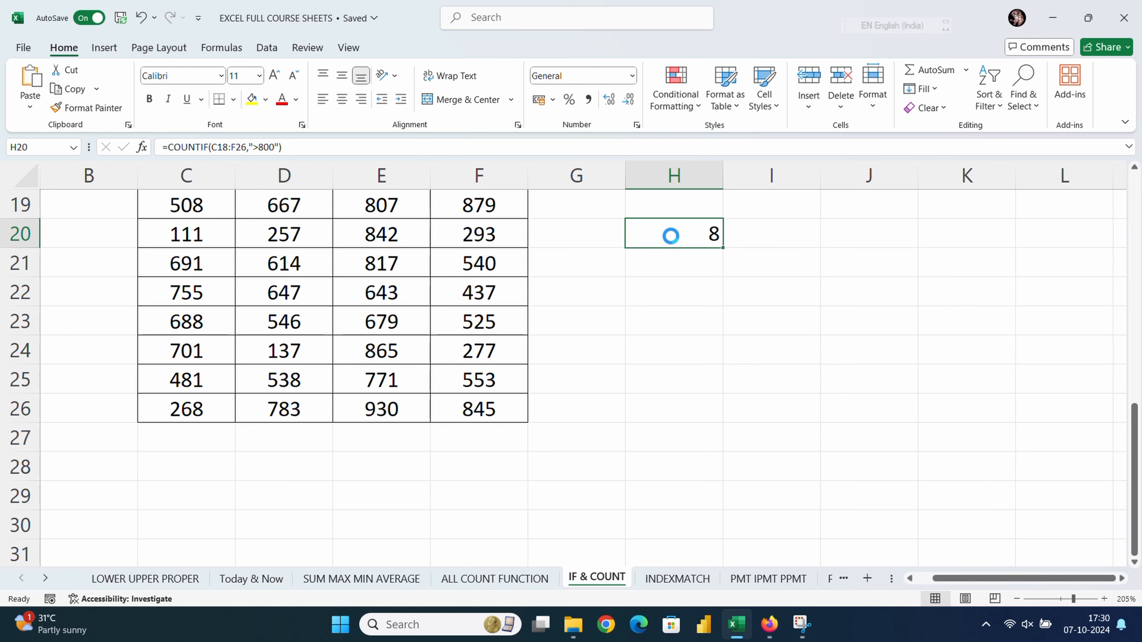
{"action": "key", "text": "Delete"}
{"action": "left_click", "coordinate": [518, 547]}
{"action": "scroll", "coordinate": [520, 492], "scroll_direction": "up", "scroll_amount": 4}
{"action": "scroll", "coordinate": [519, 491], "scroll_direction": "up", "scroll_amount": 2}
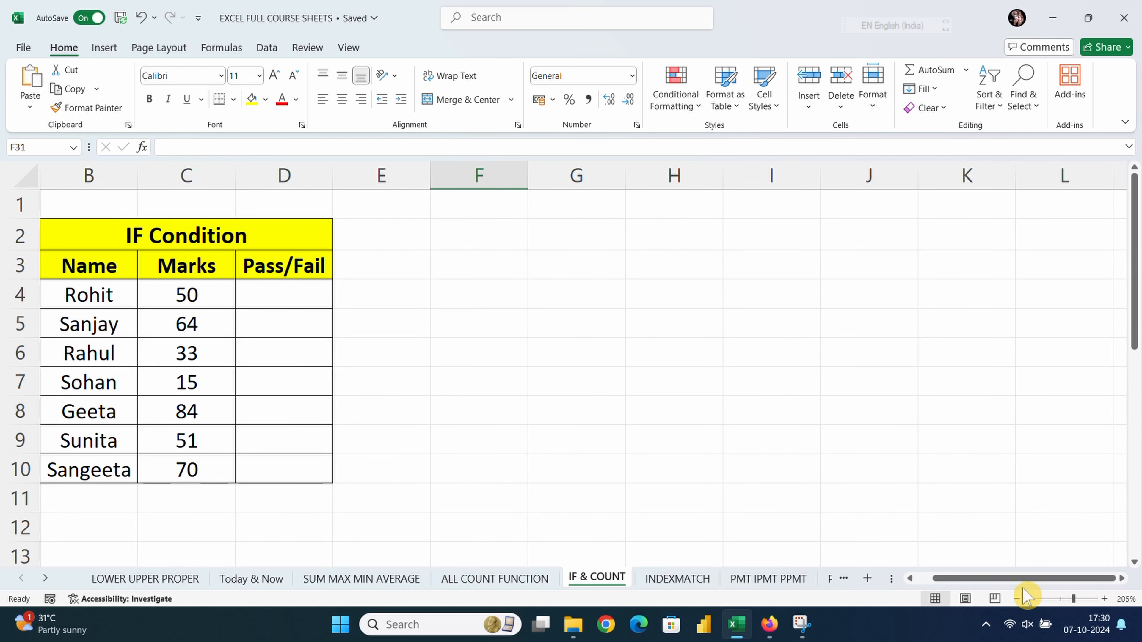
{"action": "left_click_drag", "start_coordinate": [1034, 579], "coordinate": [996, 581]}
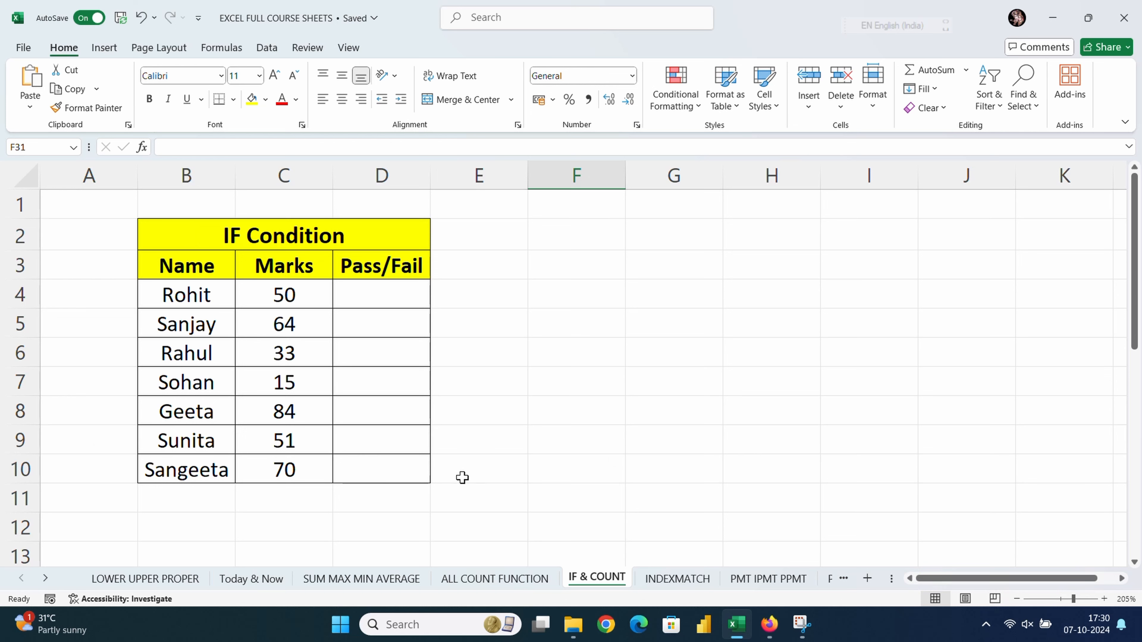
{"action": "left_click", "coordinate": [379, 301]}
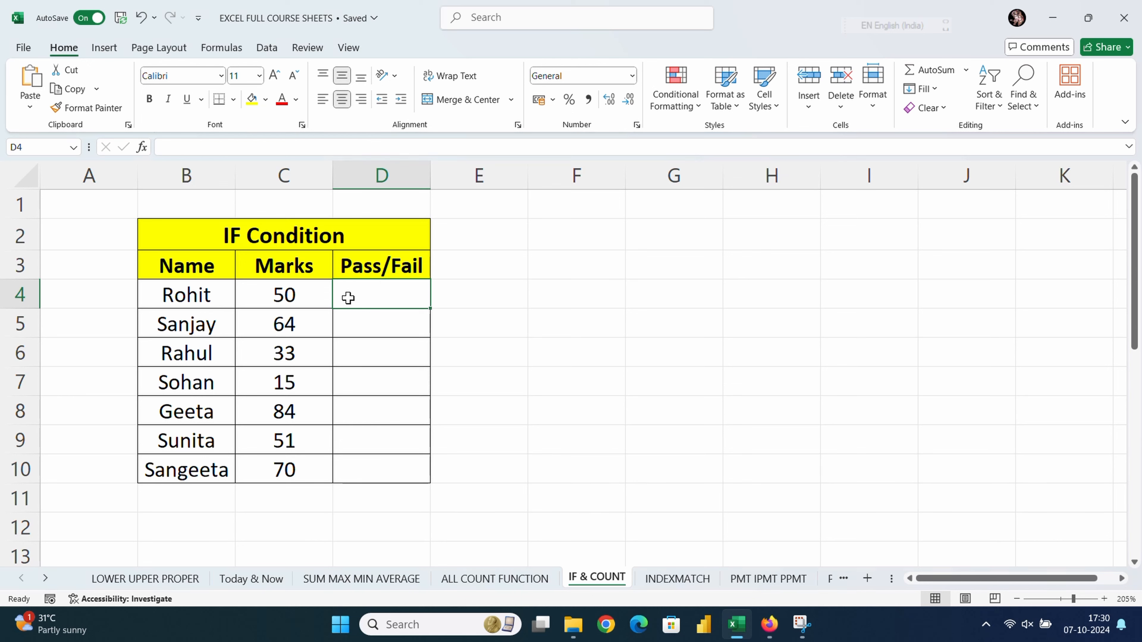
Step: In D4, type the formula =IF(C4>=75,"PASS","Fail")
{"action": "type", "text": "=if"}
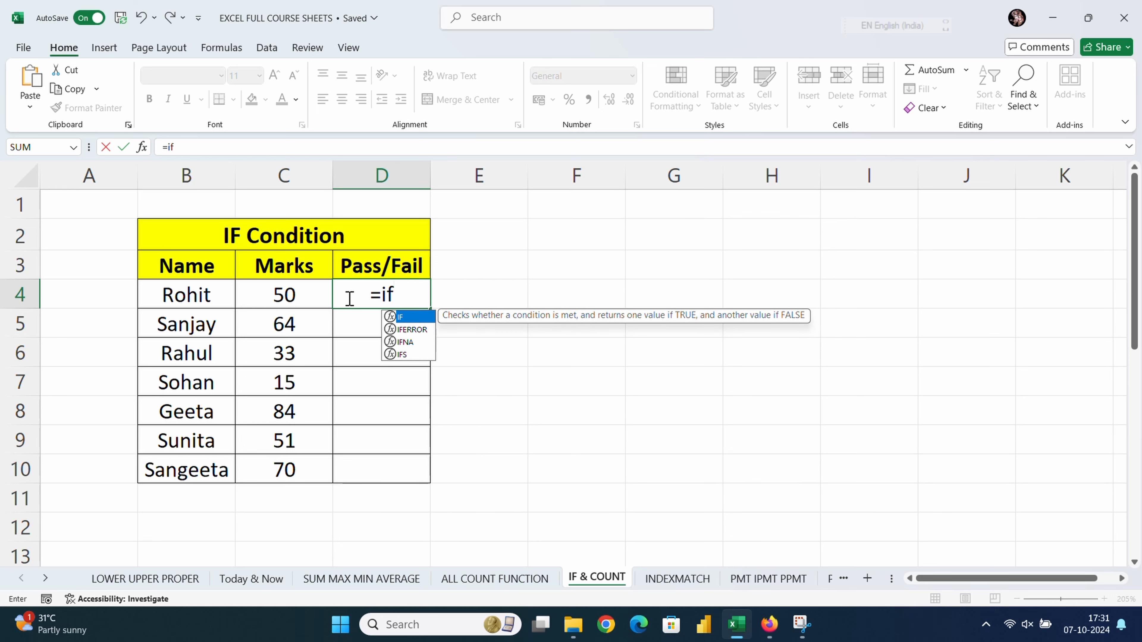
{"action": "key", "text": "Tab"}
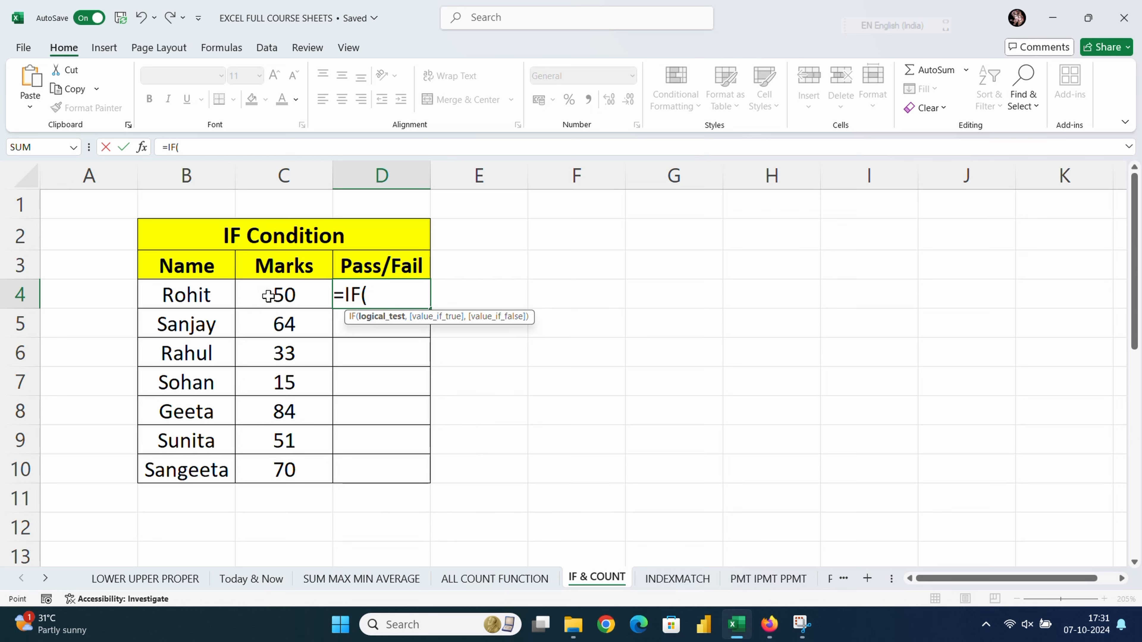
{"action": "left_click", "coordinate": [289, 294]}
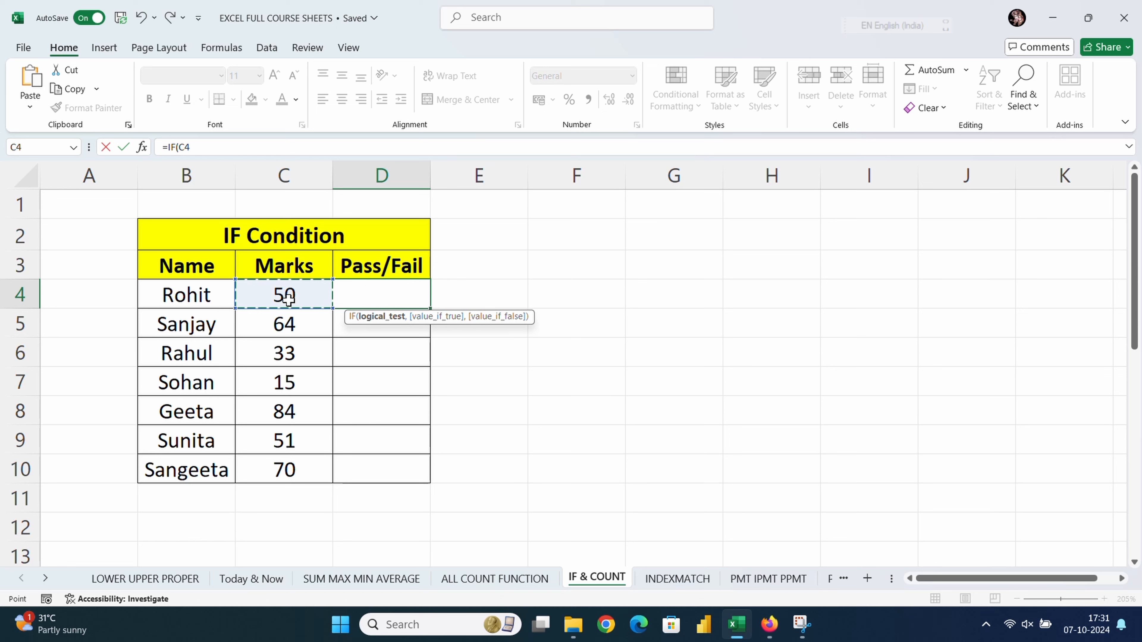
{"action": "type", "text": ">"}
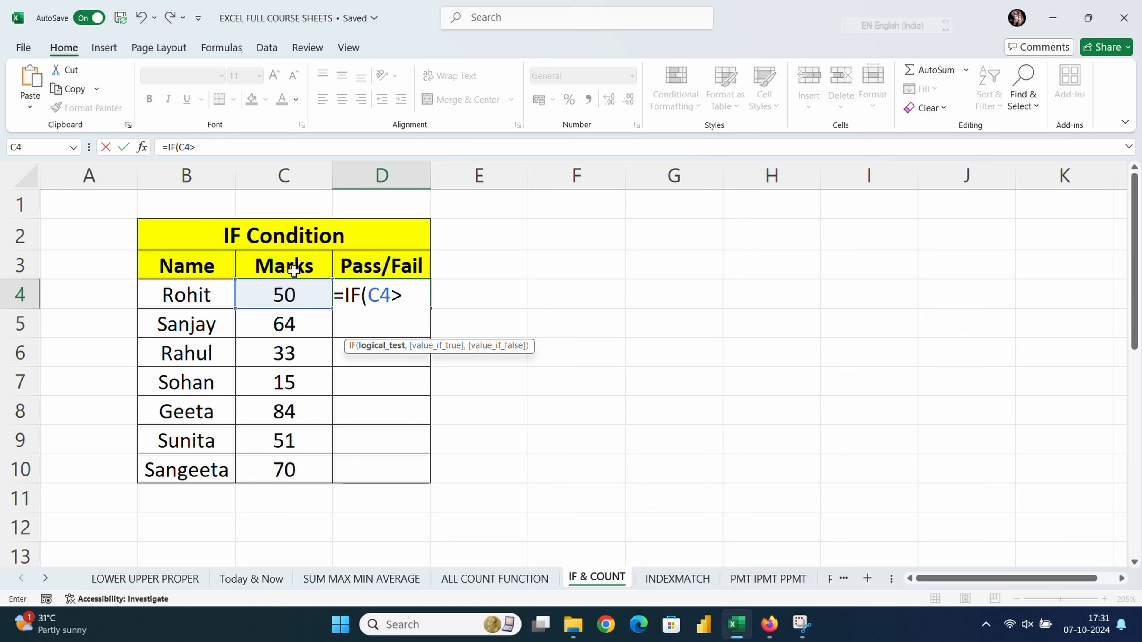
{"action": "type", "text": "=50"}
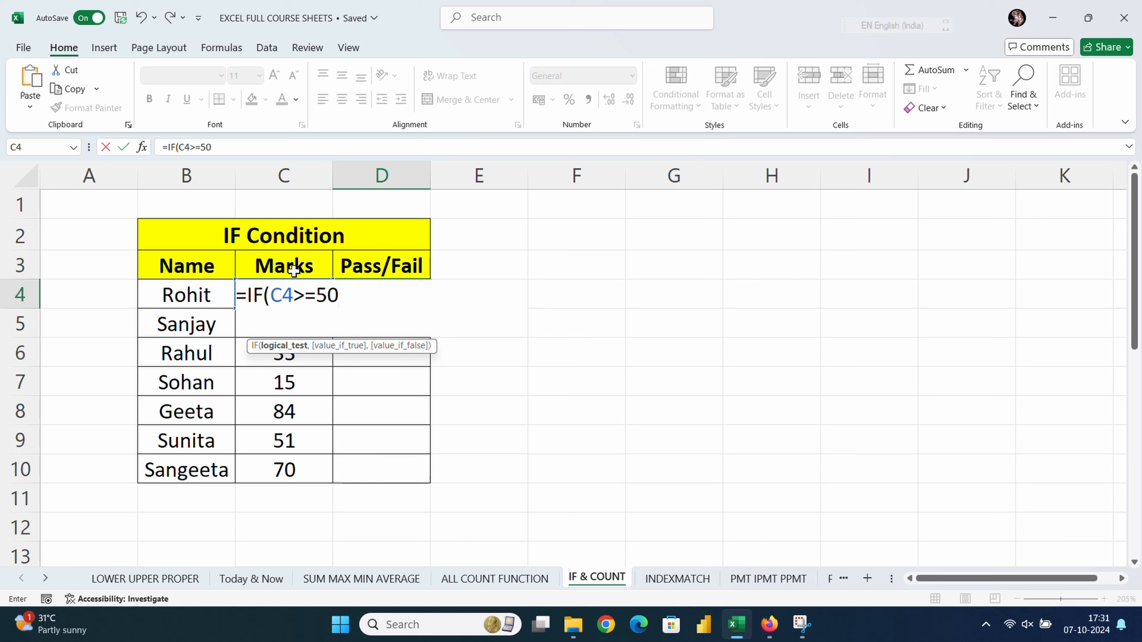
{"action": "key", "text": "BackSpace"}
{"action": "key", "text": "BackSpace"}
{"action": "type", "text": "75,"}
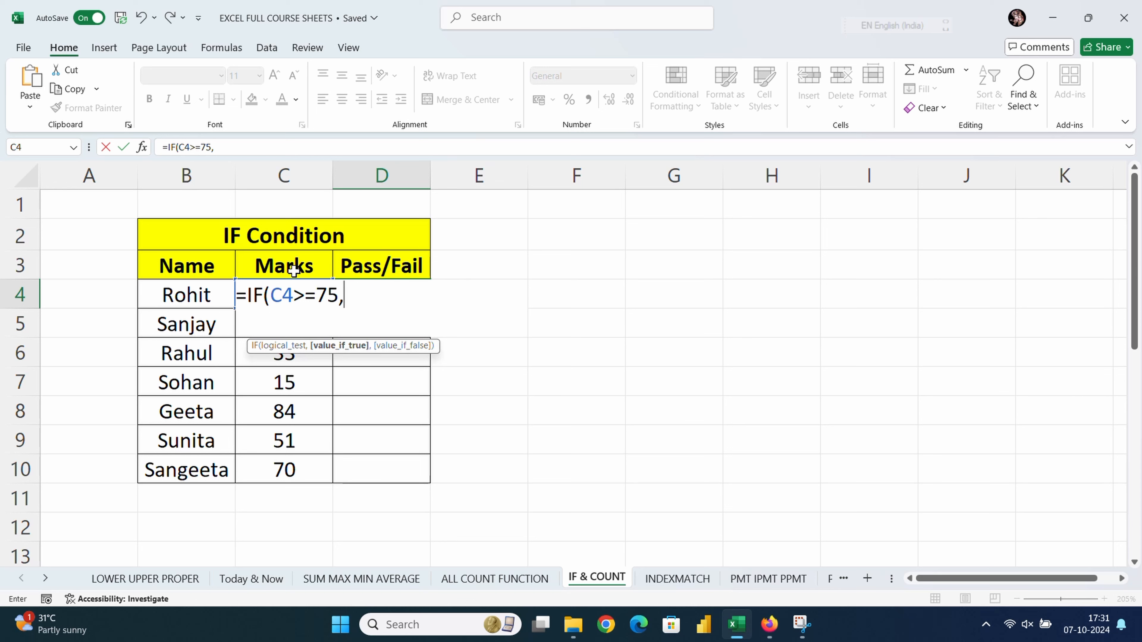
{"action": "type", "text": "\"PASS"}
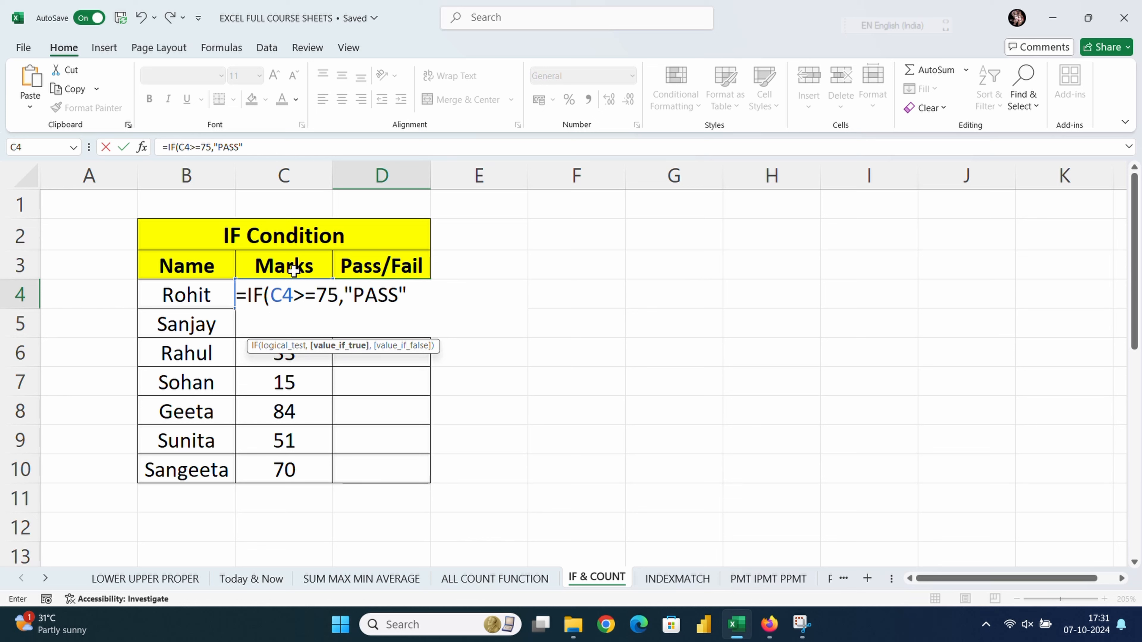
{"action": "type", "text": "\","}
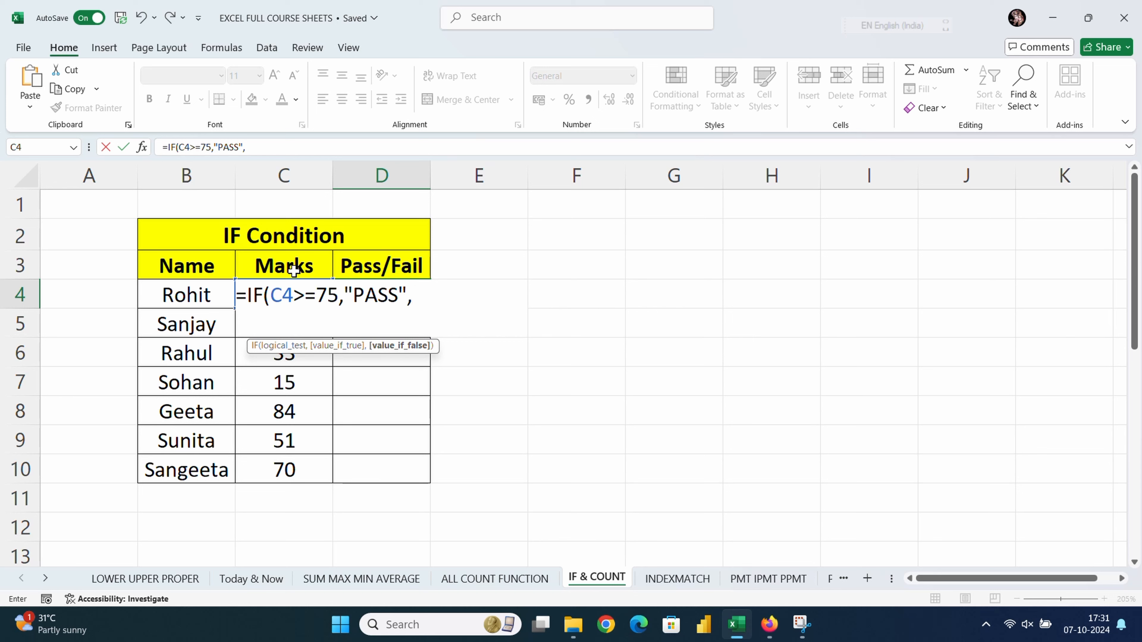
{"action": "type", "text": "\"Fail\")"}
Step: Confirm Rohit's IF formula and fill it down to Sangeeta's row
{"action": "key", "text": "Return"}
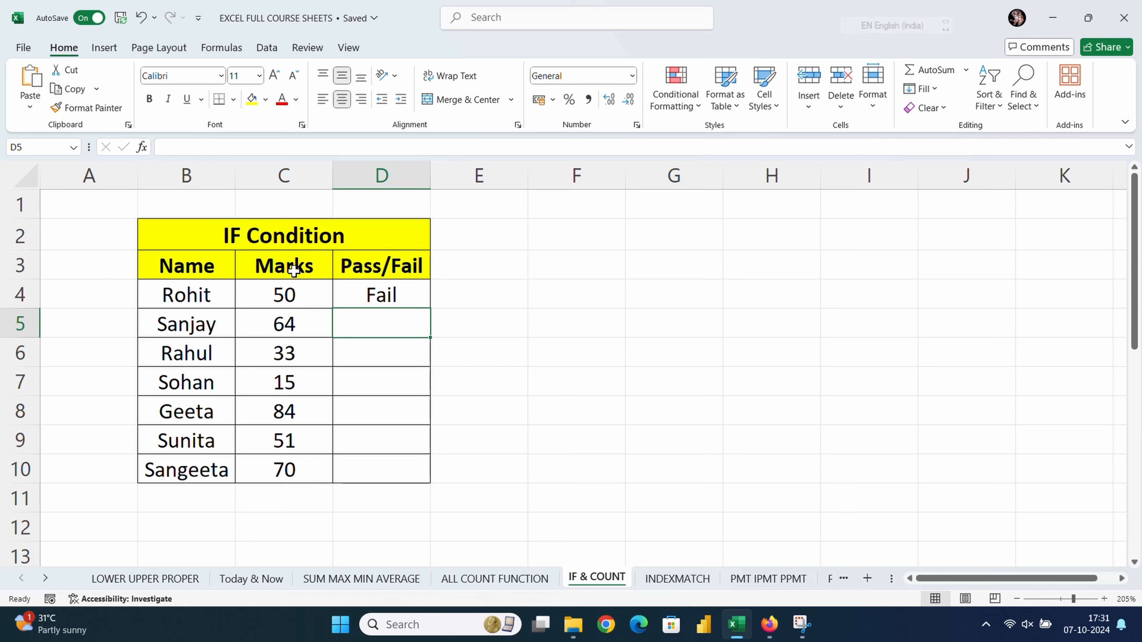
{"action": "left_click", "coordinate": [361, 296]}
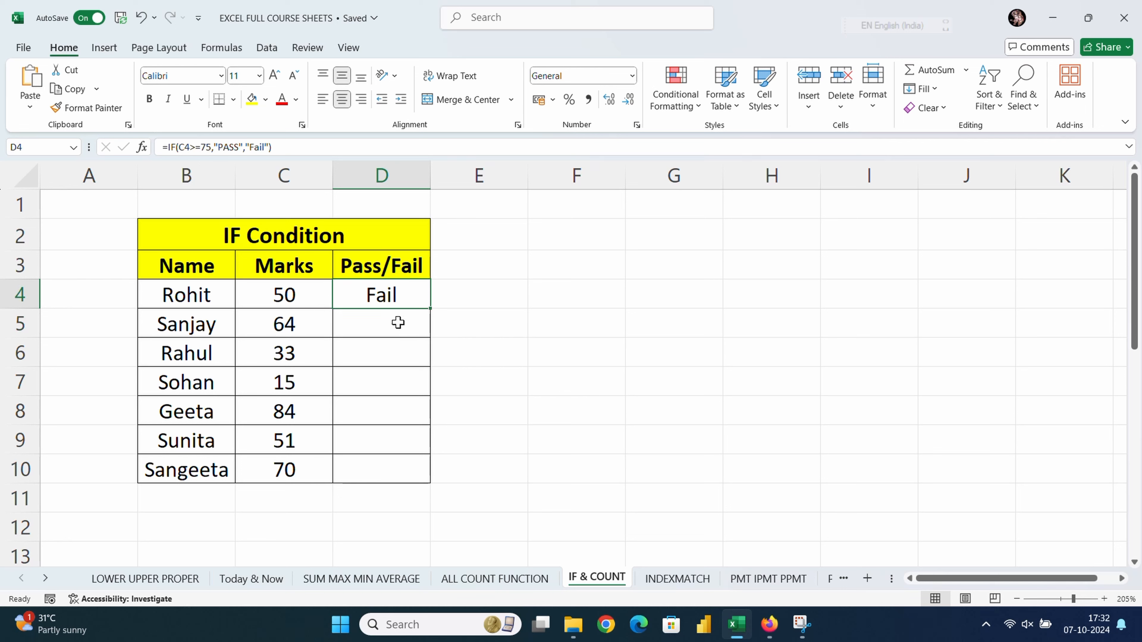
{"action": "left_click_drag", "start_coordinate": [430, 309], "coordinate": [428, 478]}
{"action": "left_click", "coordinate": [384, 436]}
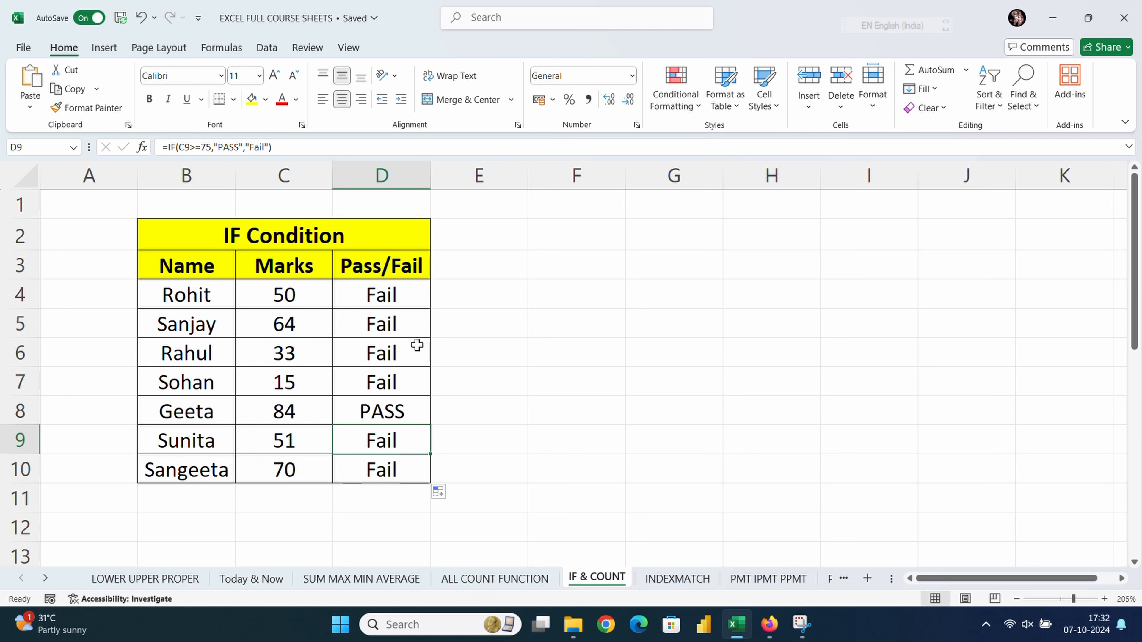
Step: Change the IF threshold in D4 from 75 to 60 and refill it down to row 10
{"action": "double_click", "coordinate": [376, 297]}
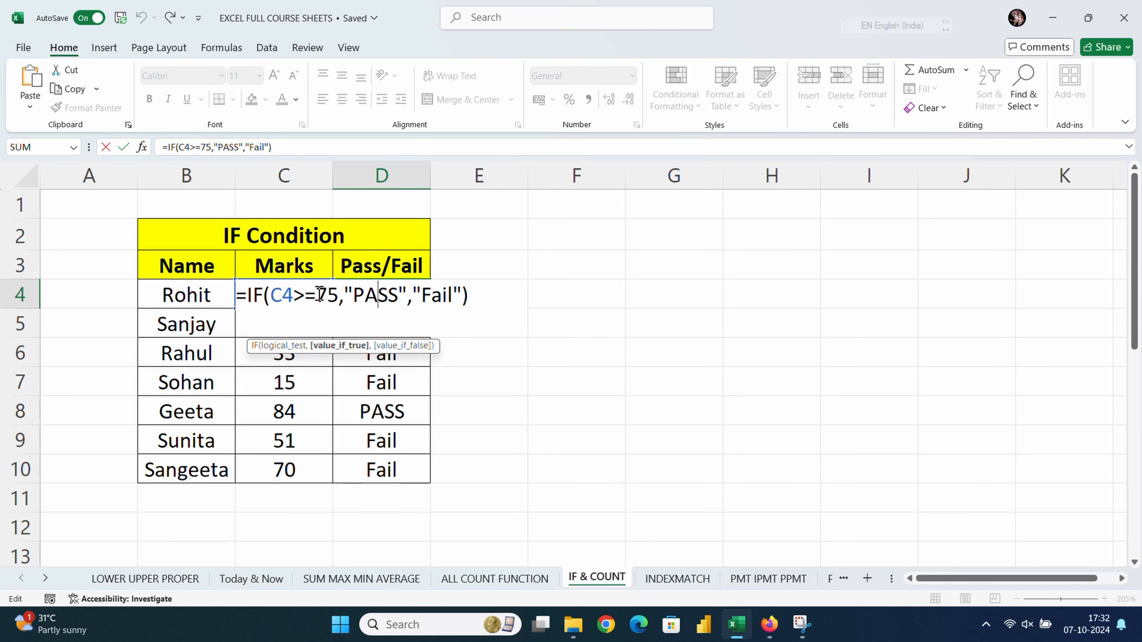
{"action": "left_click", "coordinate": [340, 287]}
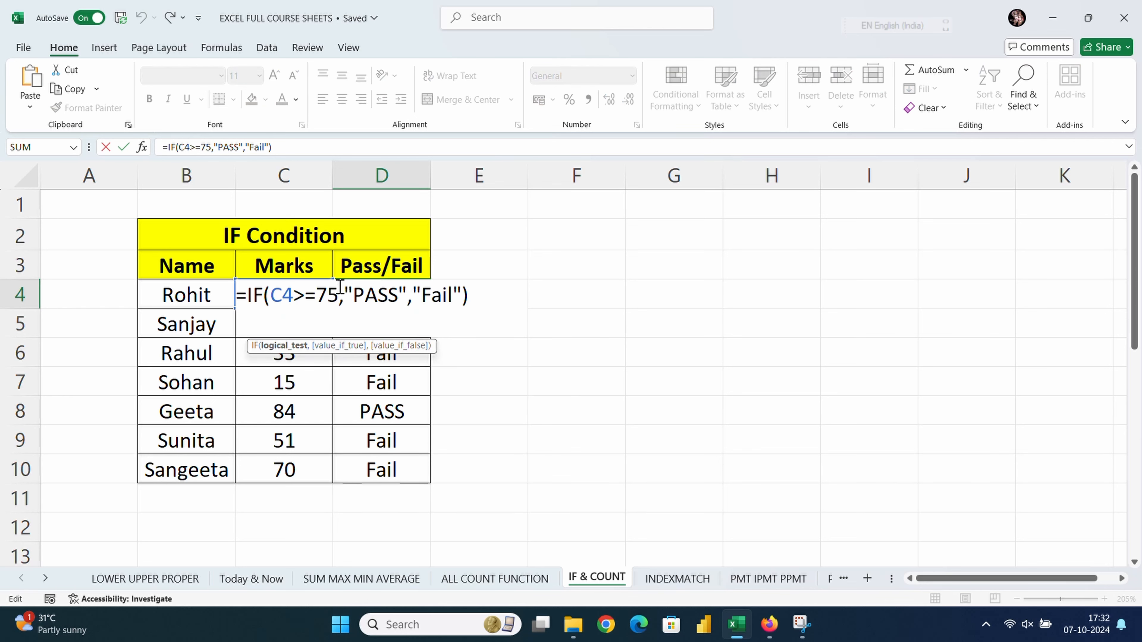
{"action": "key", "text": "BackSpace"}
{"action": "key", "text": "BackSpace"}
{"action": "type", "text": "60"}
{"action": "key", "text": "Return"}
{"action": "left_click", "coordinate": [339, 286]}
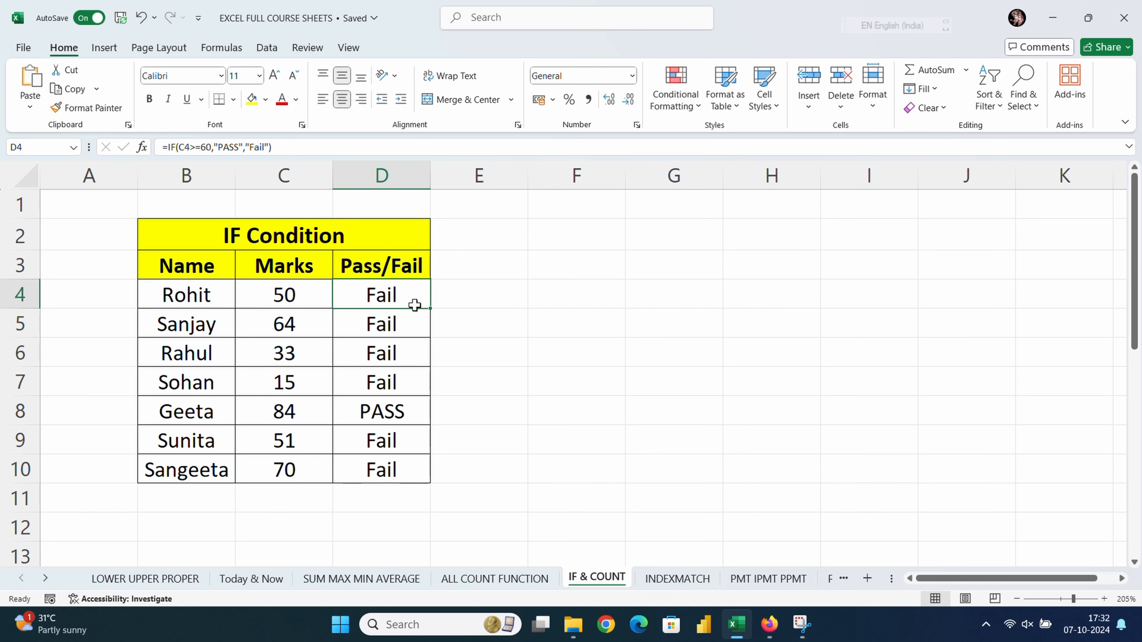
{"action": "left_click_drag", "start_coordinate": [431, 309], "coordinate": [414, 472]}
{"action": "left_click", "coordinate": [490, 368]}
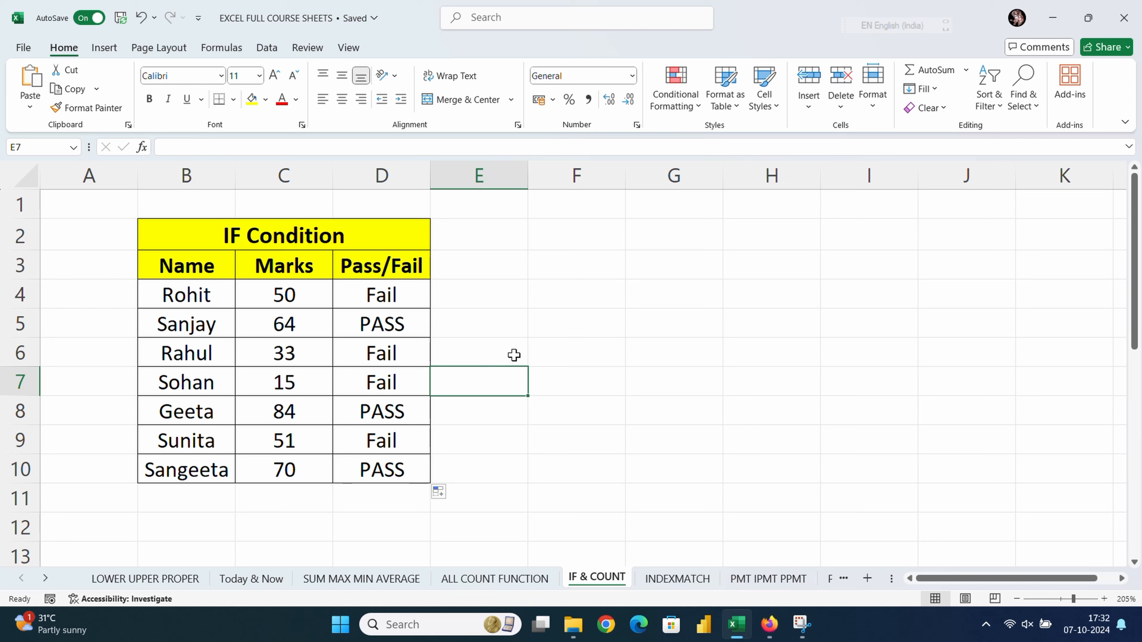
{"action": "left_click", "coordinate": [587, 290]}
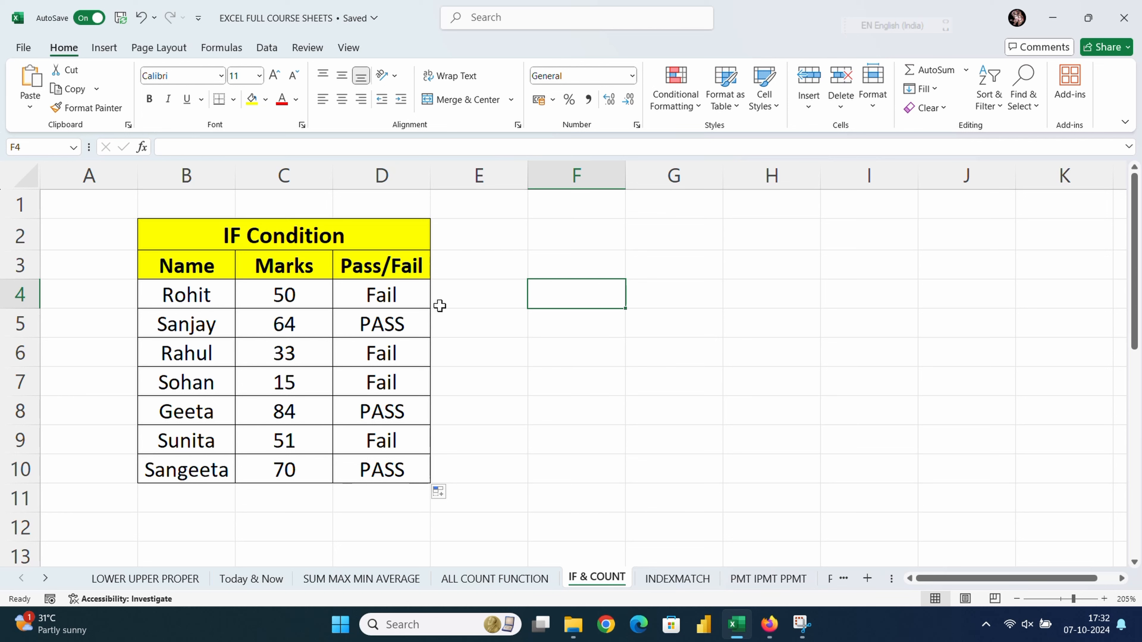
{"action": "left_click", "coordinate": [541, 389]}
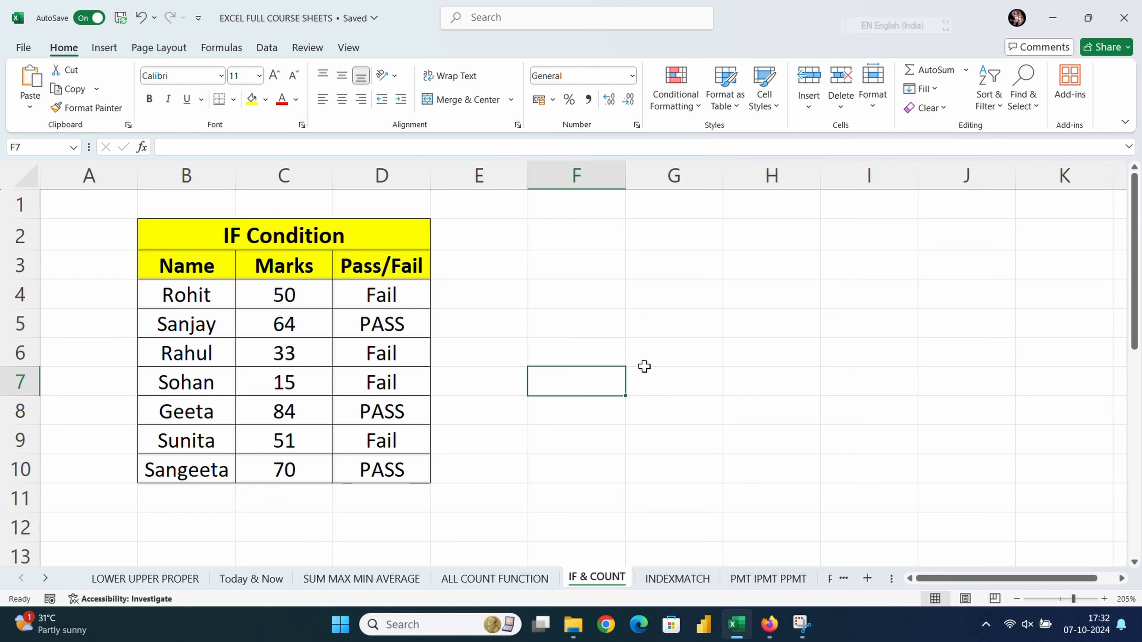
Step: Scroll down to the Countif table and select C18:F26 to review its 1990–2006 values
{"action": "scroll", "coordinate": [644, 367], "scroll_direction": "down", "scroll_amount": 5}
{"action": "left_click", "coordinate": [700, 346]}
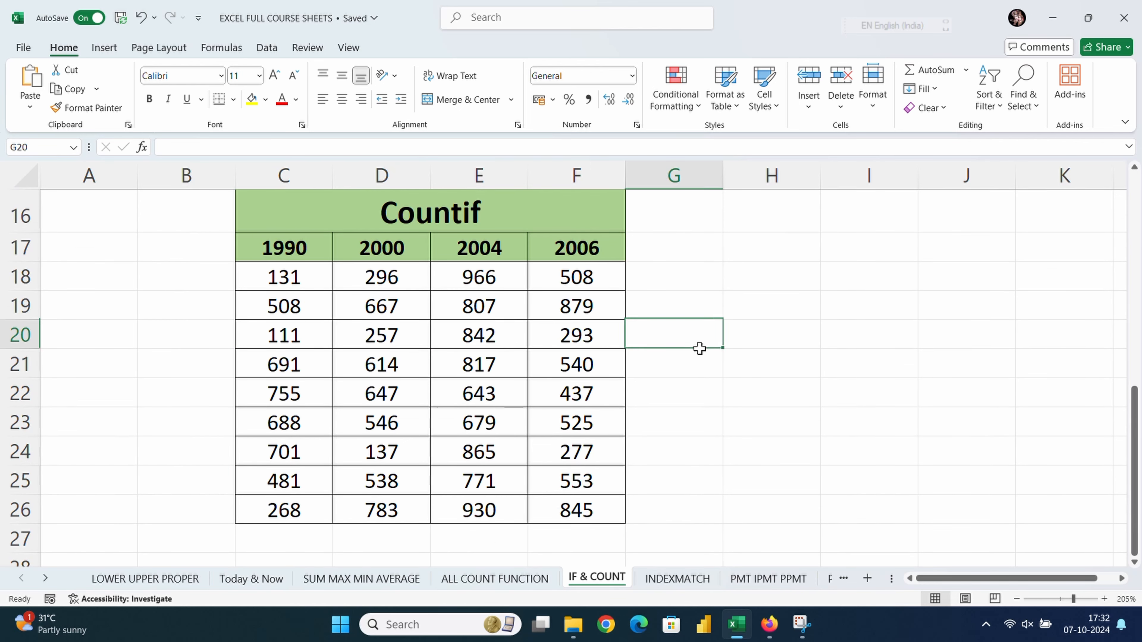
{"action": "left_click", "coordinate": [668, 397]}
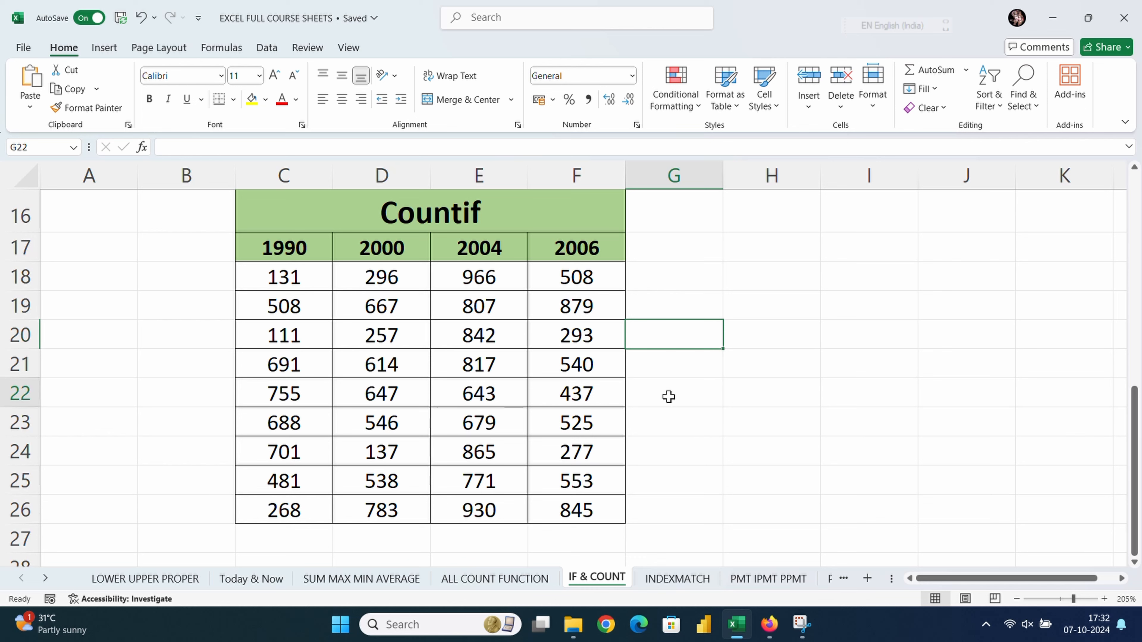
{"action": "left_click", "coordinate": [285, 282]}
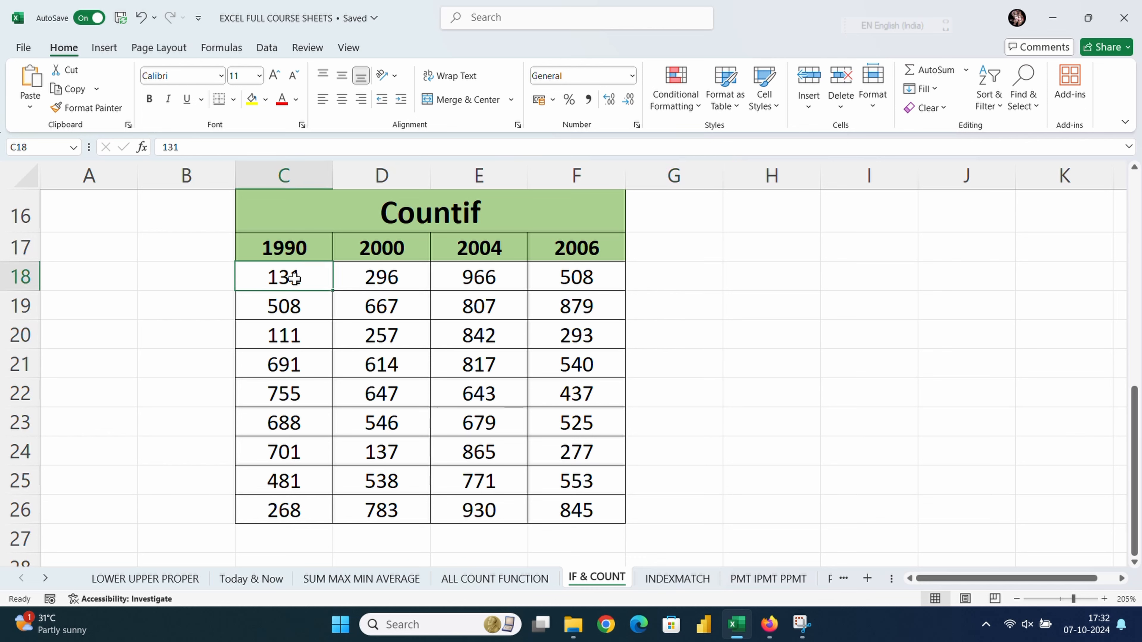
{"action": "left_click_drag", "start_coordinate": [294, 279], "coordinate": [583, 509]}
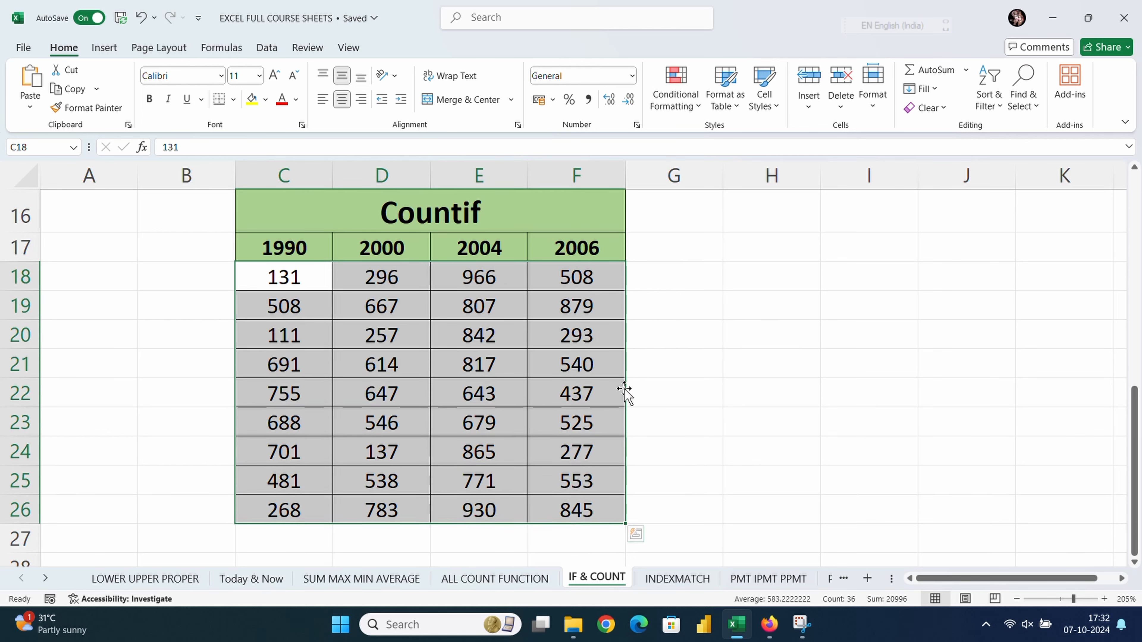
{"action": "left_click", "coordinate": [669, 343]}
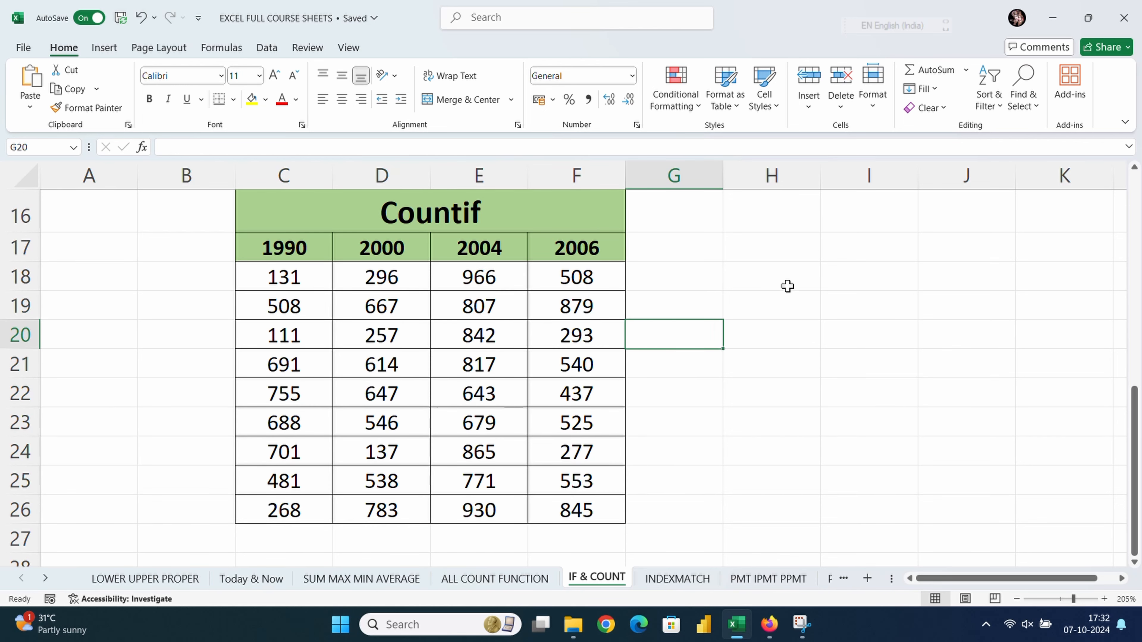
Step: Enter =COUNTIF(C18:F26,">800") in H20 to count values above 800
{"action": "left_click", "coordinate": [765, 347]}
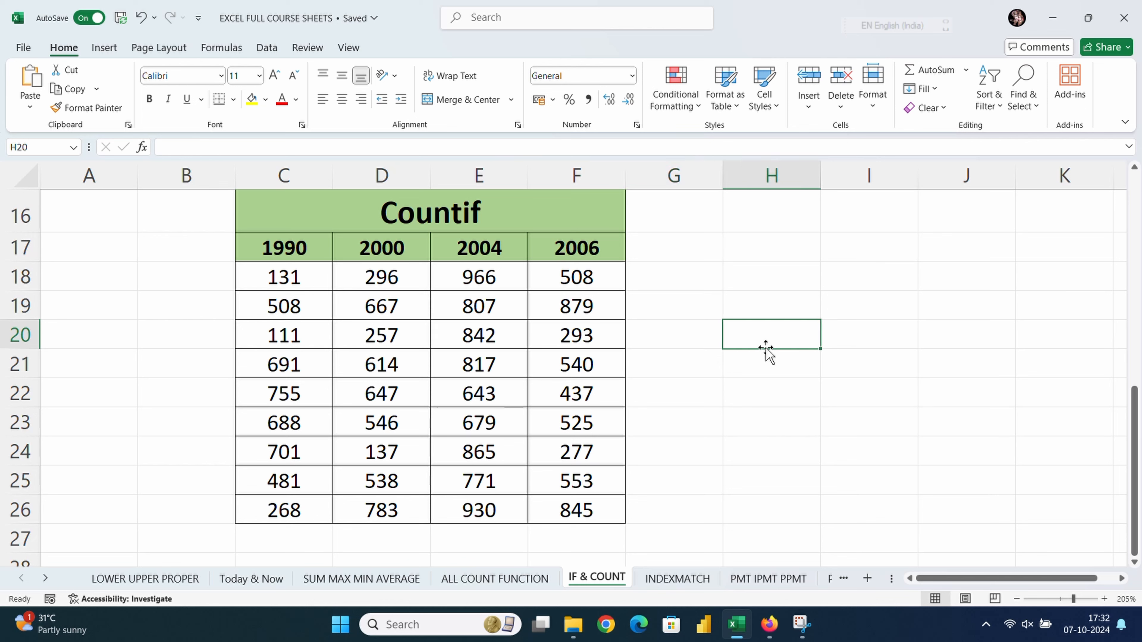
{"action": "type", "text": "="}
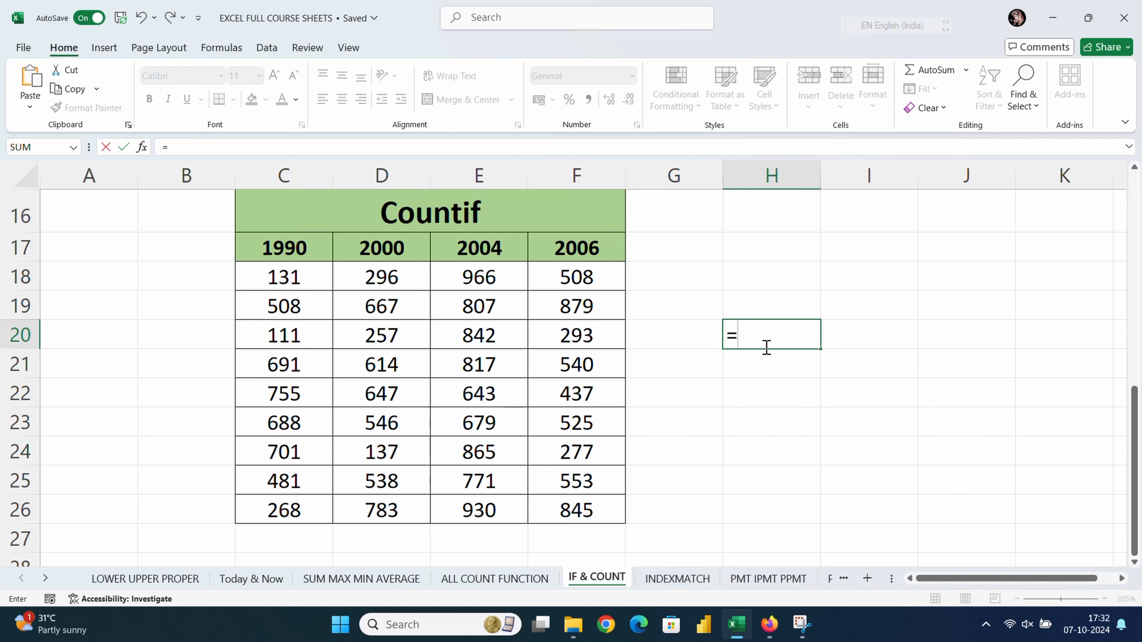
{"action": "type", "text": "coun"}
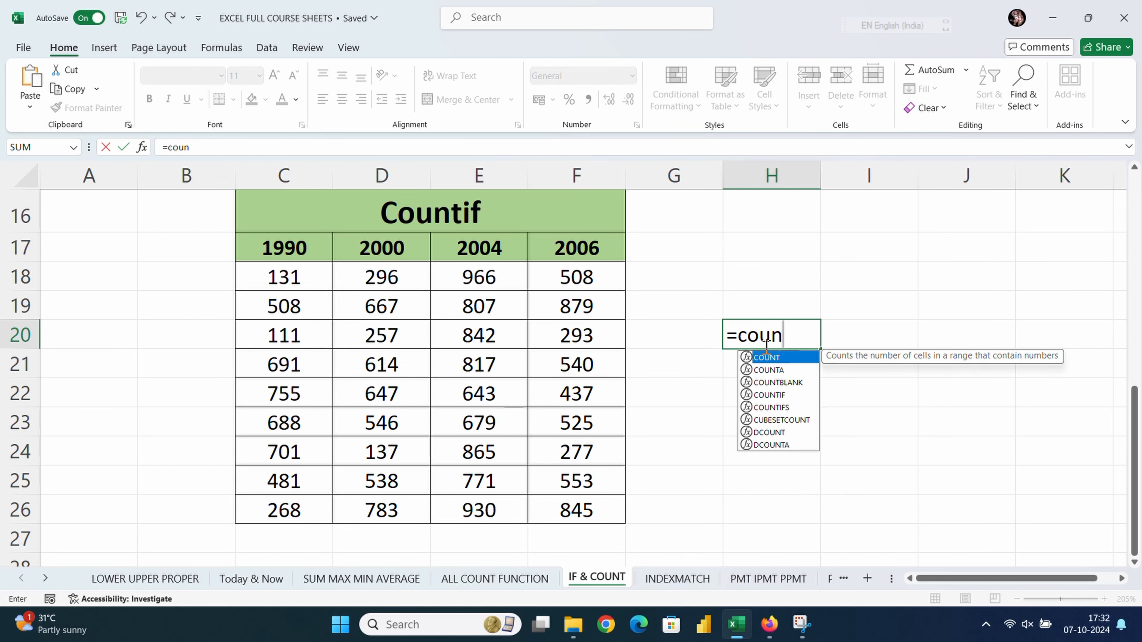
{"action": "key", "text": "Down"}
{"action": "key", "text": "Down"}
{"action": "key", "text": "Down"}
{"action": "key", "text": "Down"}
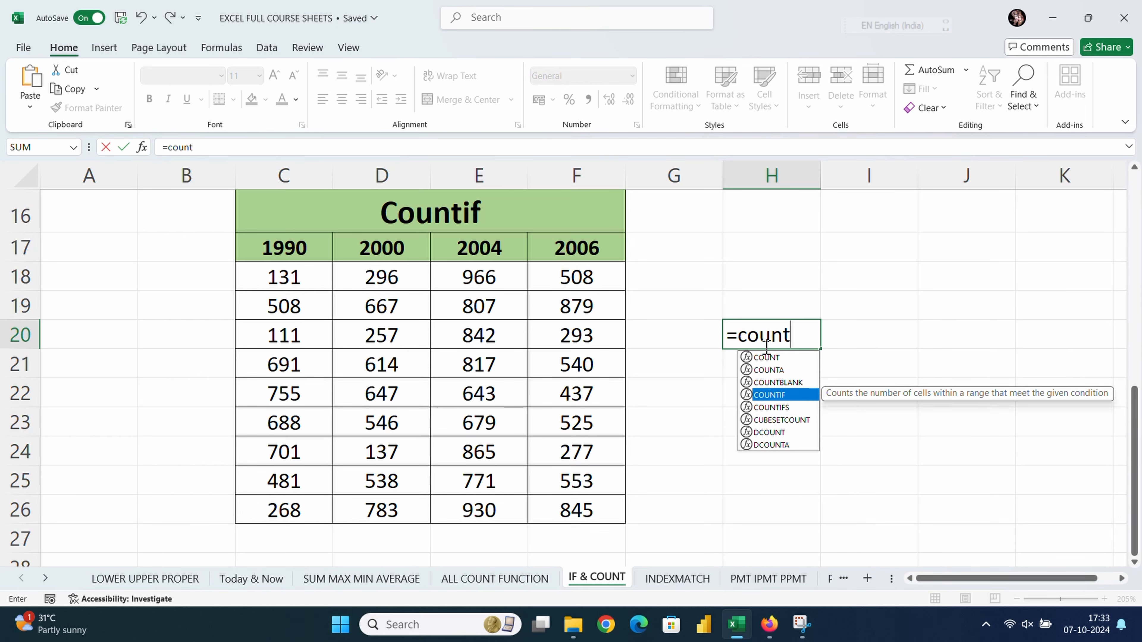
{"action": "key", "text": "Tab"}
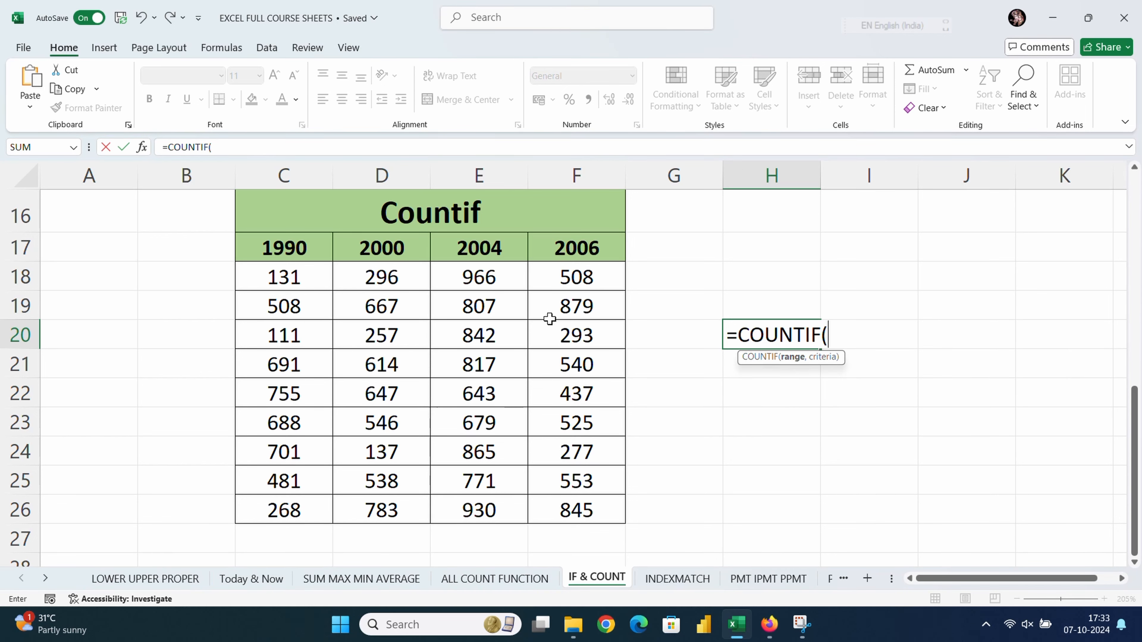
{"action": "left_click", "coordinate": [269, 280]}
{"action": "left_click_drag", "start_coordinate": [269, 280], "coordinate": [590, 500]}
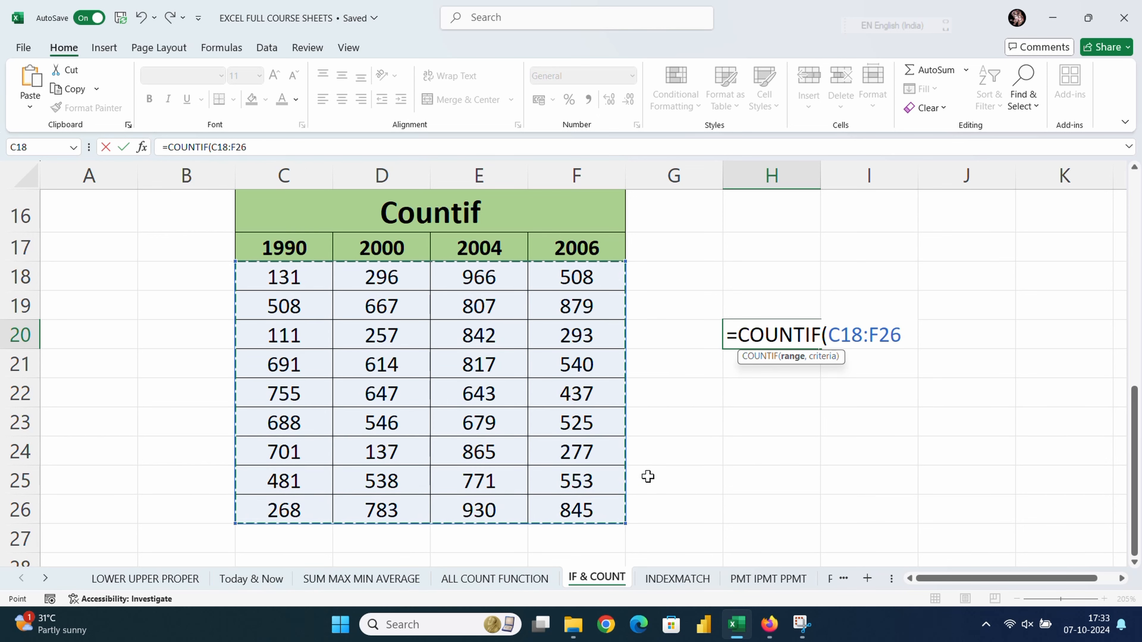
{"action": "type", "text": ",\""}
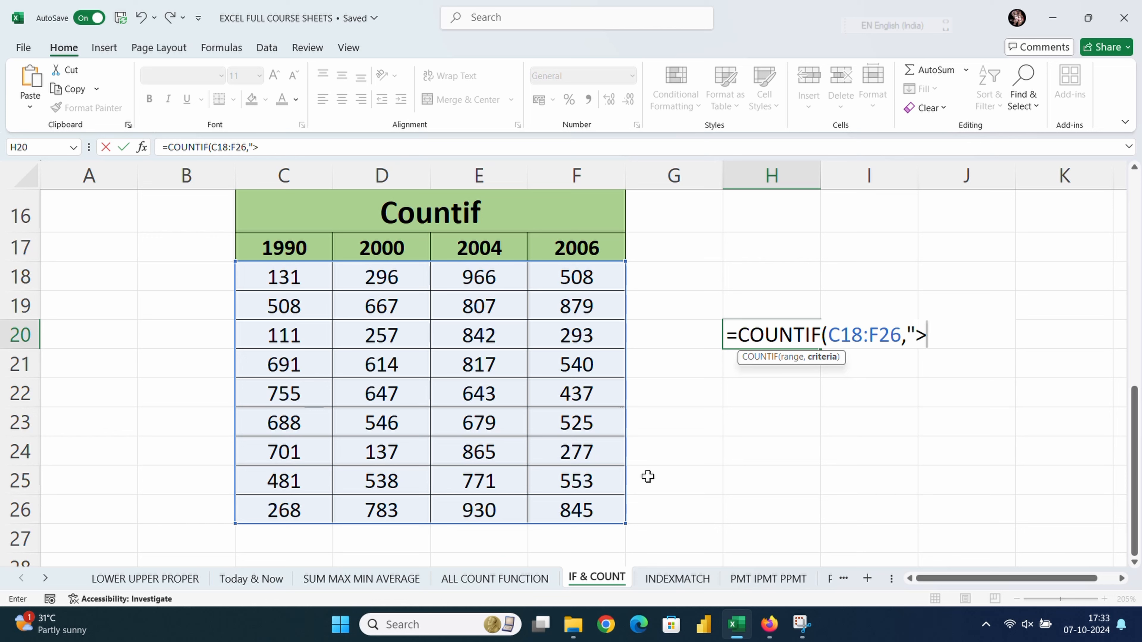
{"action": "type", "text": ">800\")"}
{"action": "key", "text": "Return"}
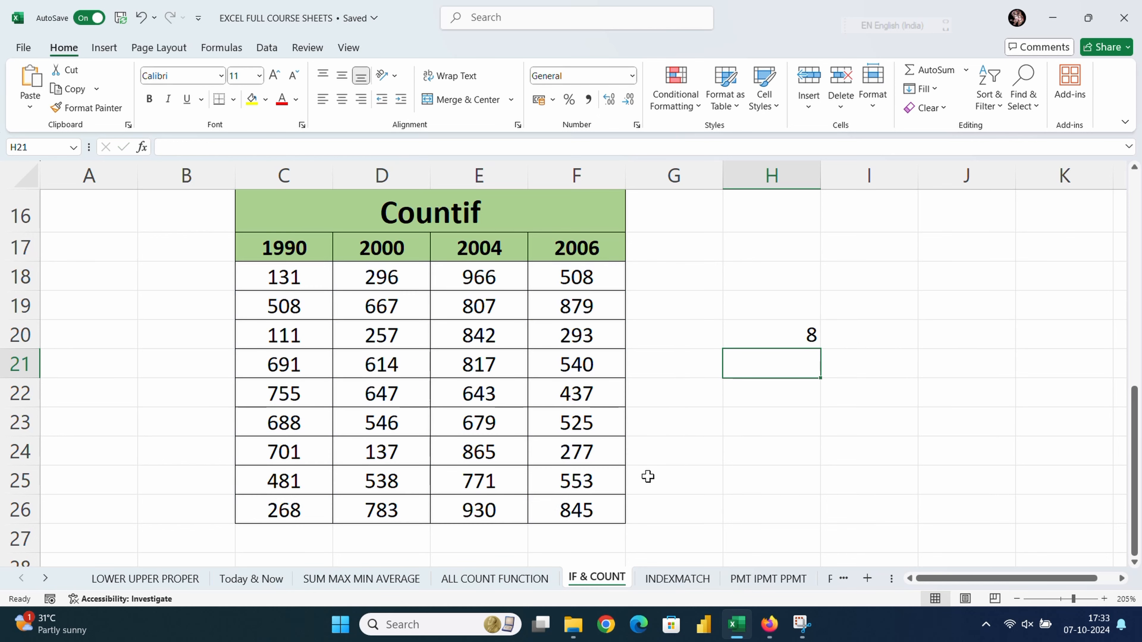
Step: Fill the values 966 in E18 and 879 in F19 yellow
{"action": "left_click", "coordinate": [785, 327]}
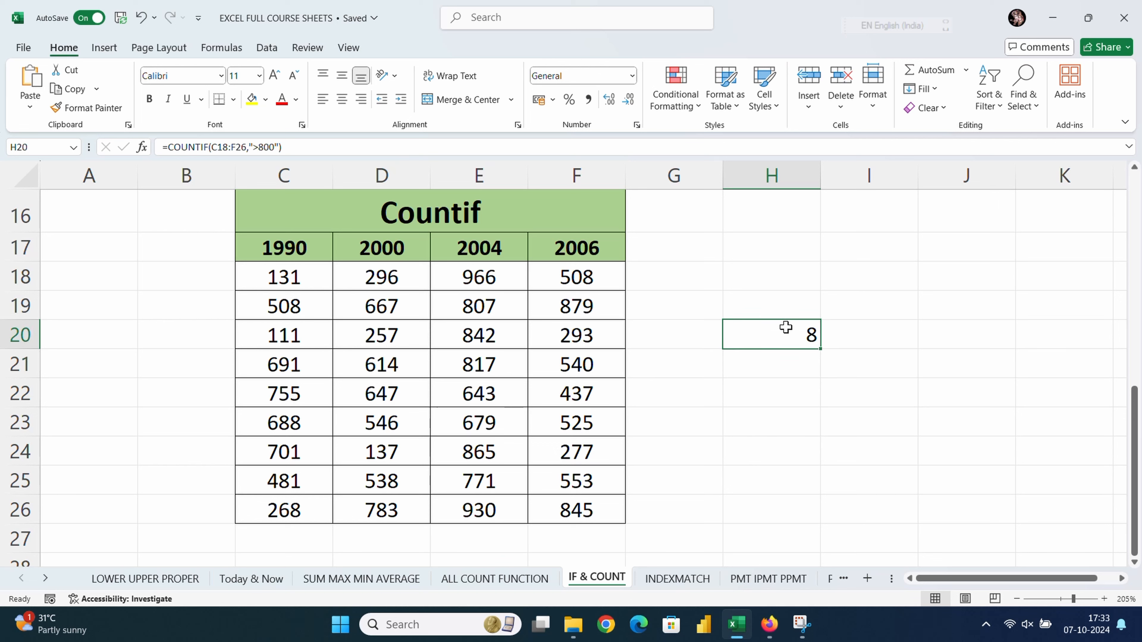
{"action": "left_click", "coordinate": [456, 271]}
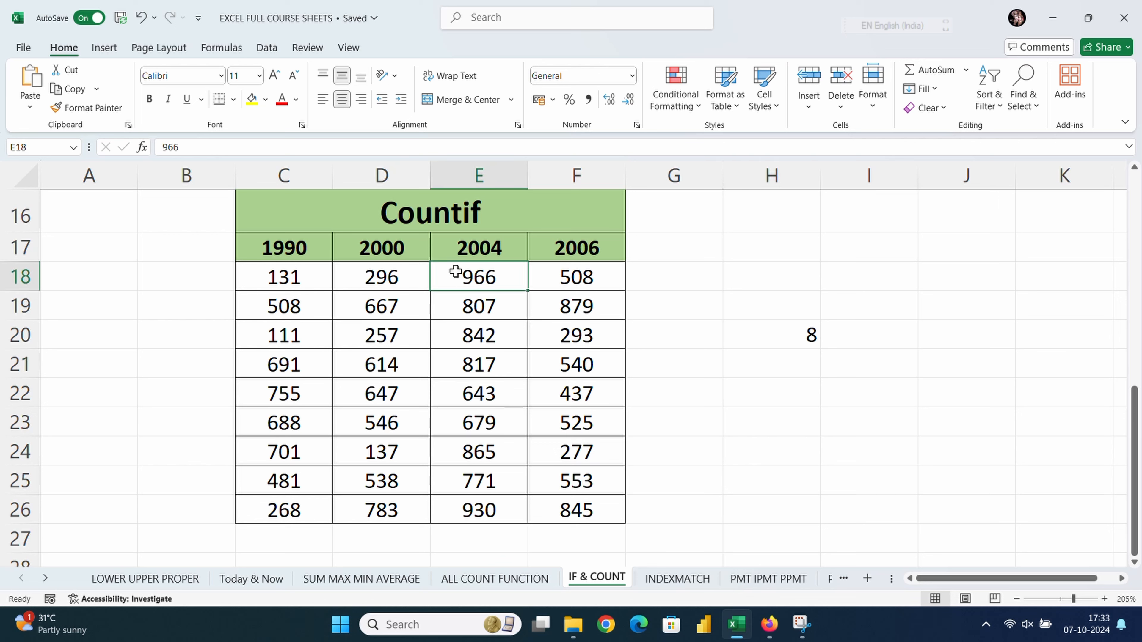
{"action": "left_click", "coordinate": [252, 99]}
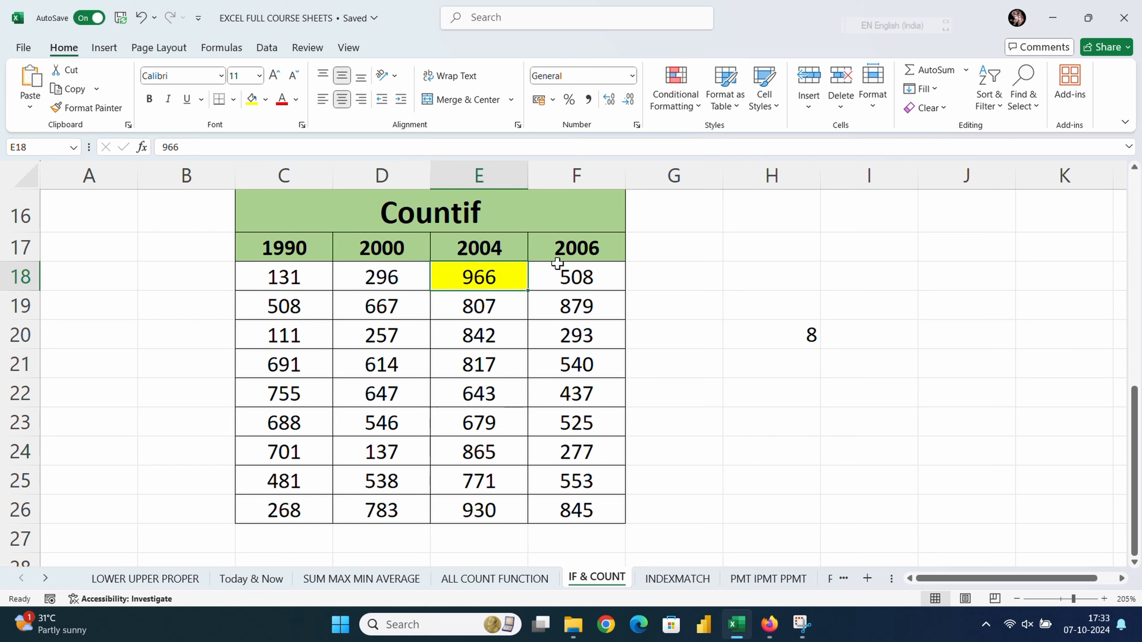
{"action": "left_click", "coordinate": [553, 309]}
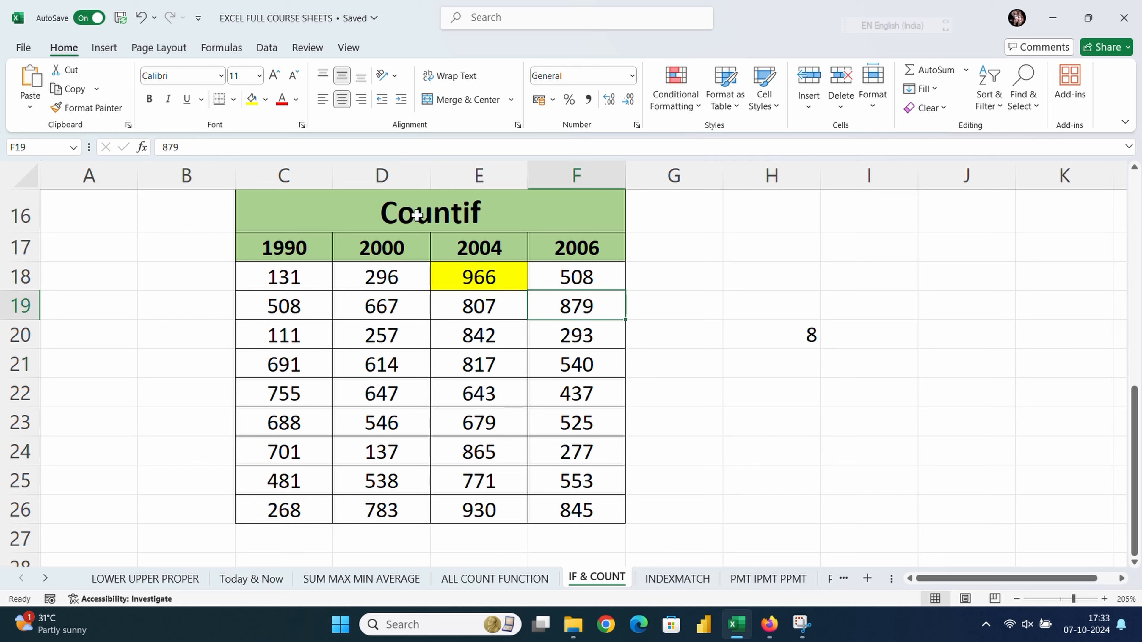
{"action": "left_click", "coordinate": [252, 99]}
Step: Copy the yellow fill with Format Painter to E19, E20, E21, E24, E26 and F26
{"action": "double_click", "coordinate": [86, 108]}
{"action": "left_click", "coordinate": [479, 306]}
{"action": "left_click", "coordinate": [479, 335]}
{"action": "left_click", "coordinate": [479, 364]}
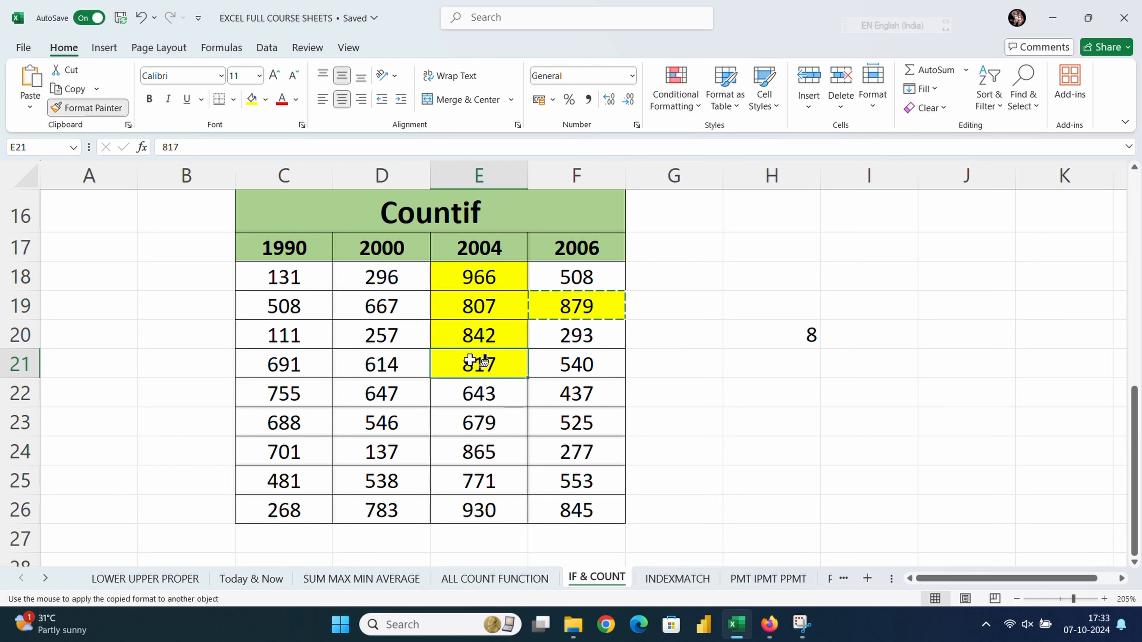
{"action": "left_click", "coordinate": [458, 446]}
{"action": "left_click", "coordinate": [467, 504]}
{"action": "left_click", "coordinate": [549, 504]}
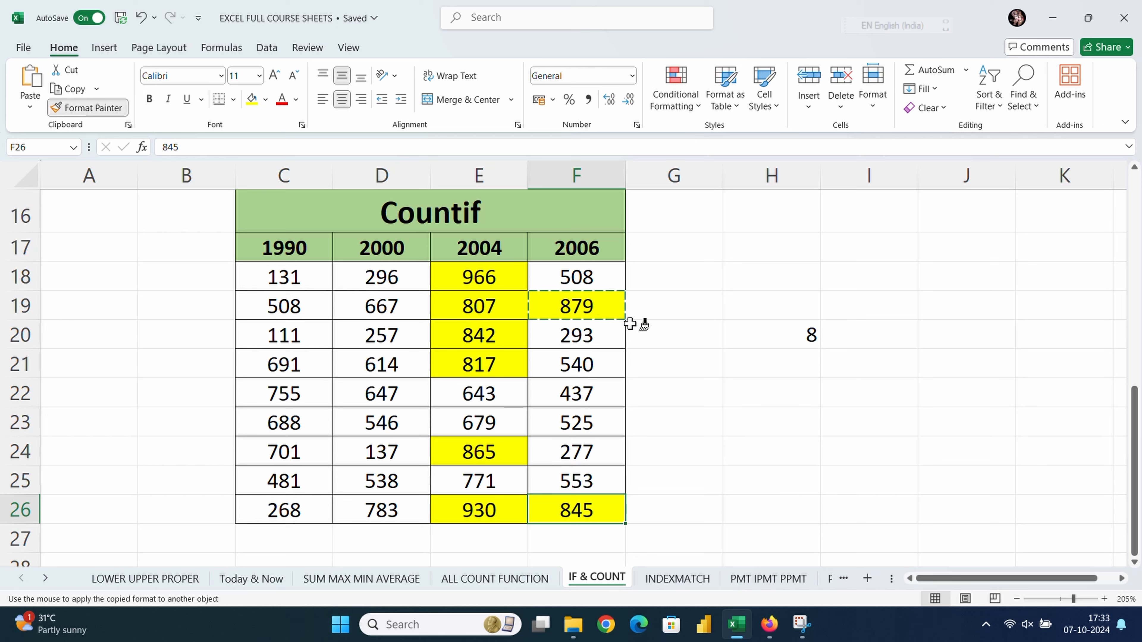
{"action": "key", "text": "Escape"}
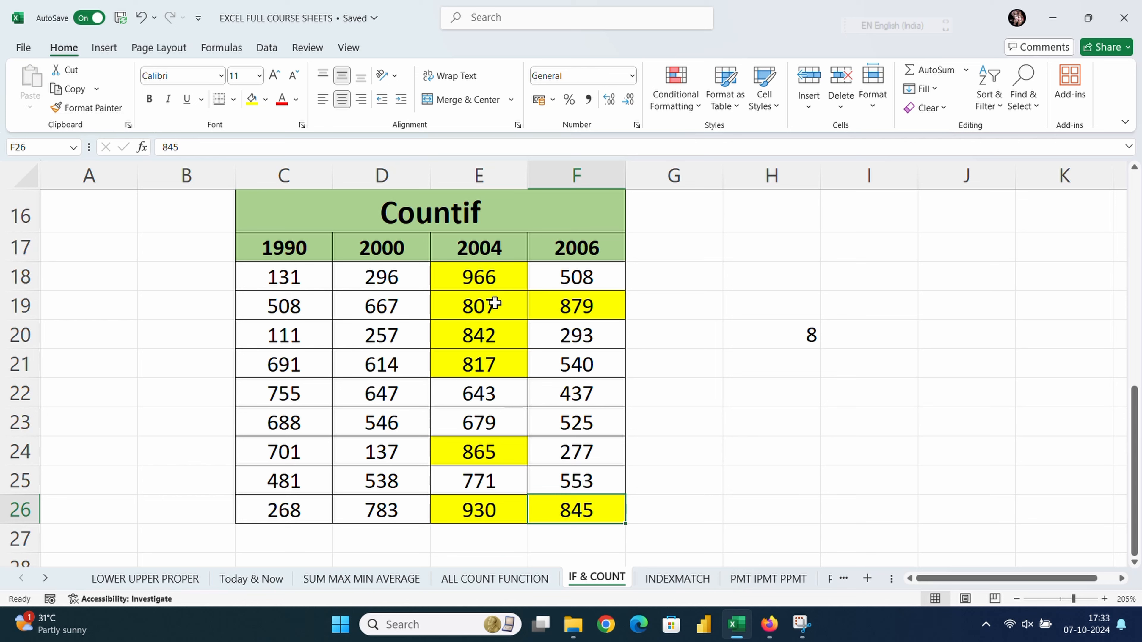
{"action": "left_click_drag", "start_coordinate": [480, 279], "coordinate": [471, 358]}
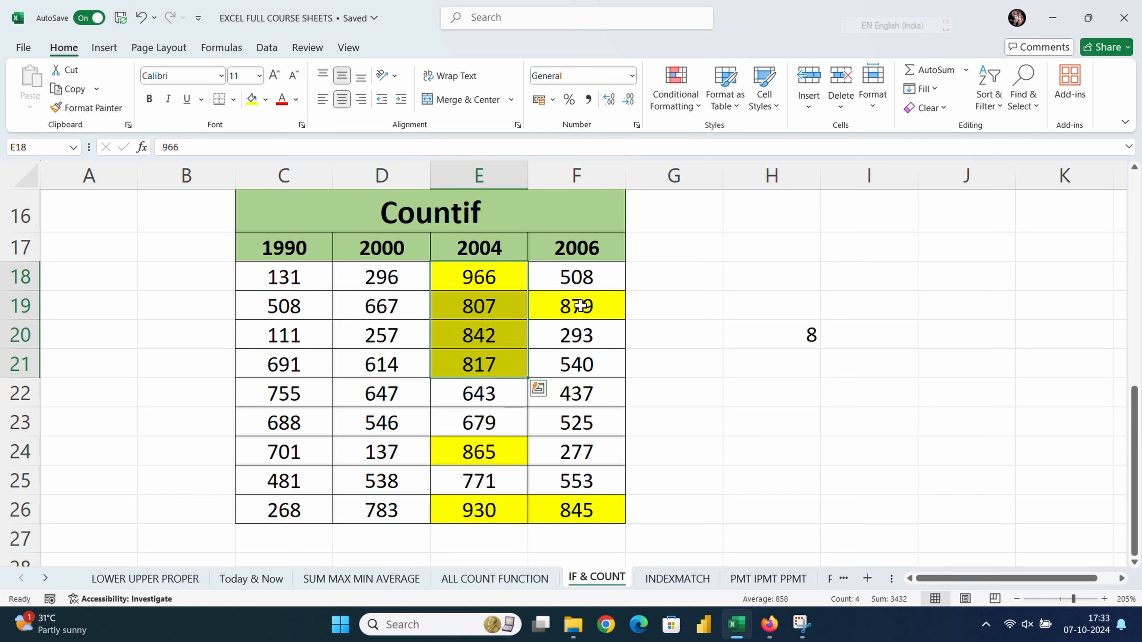
{"action": "left_click", "coordinate": [727, 459]}
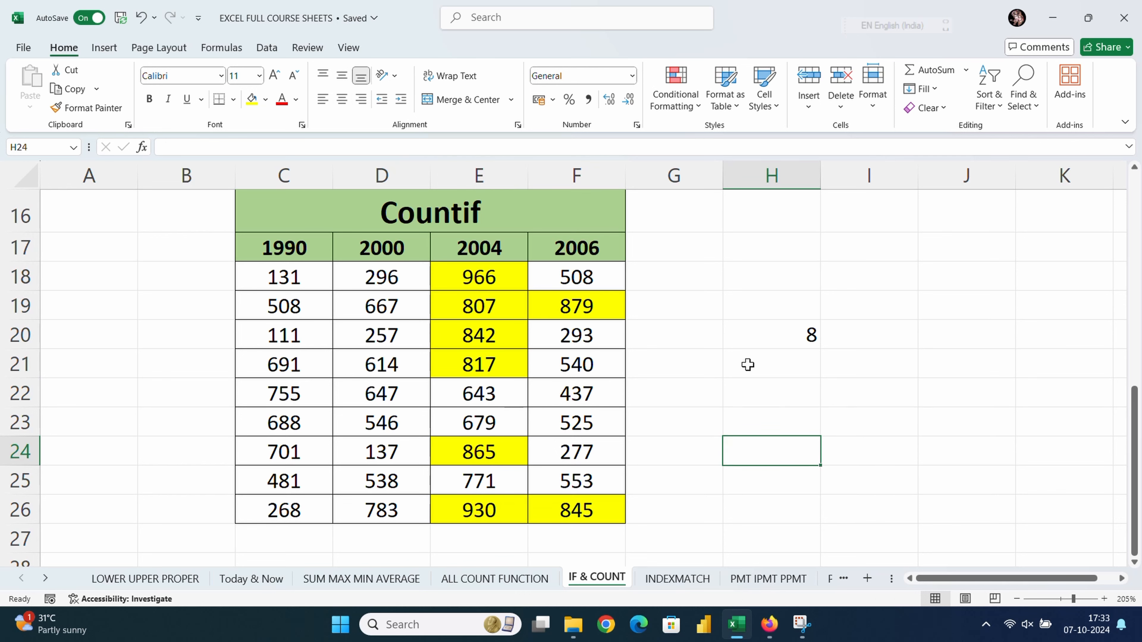
{"action": "left_click", "coordinate": [767, 336]}
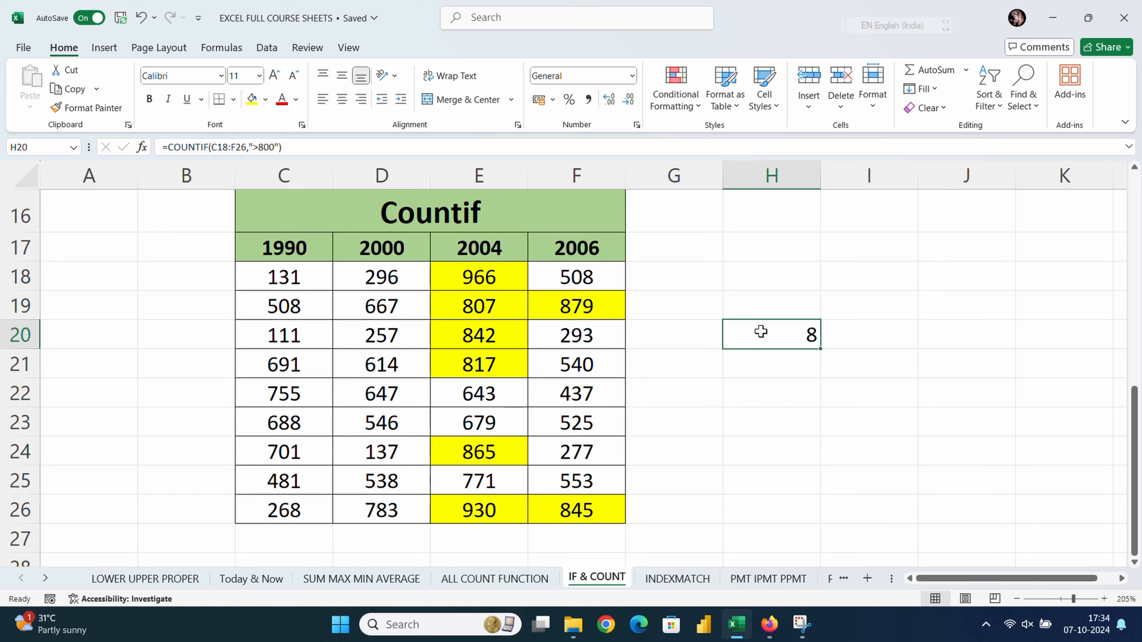
{"action": "left_click", "coordinate": [674, 373]}
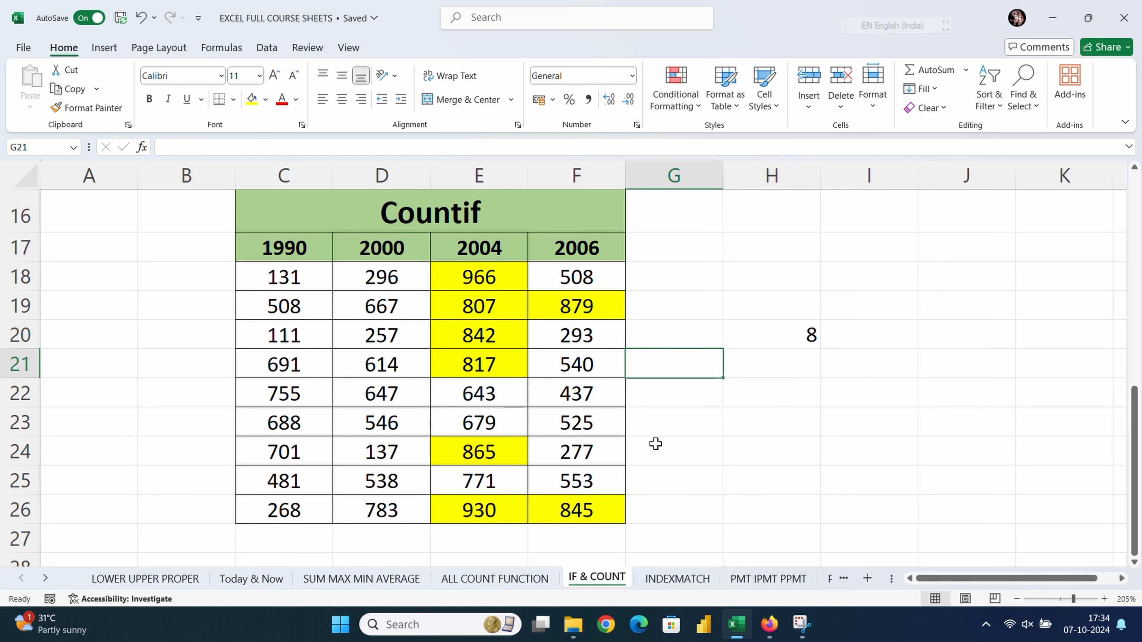
Step: Switch to the INDEXMATCH sheet and select cell H6
{"action": "left_click", "coordinate": [678, 580]}
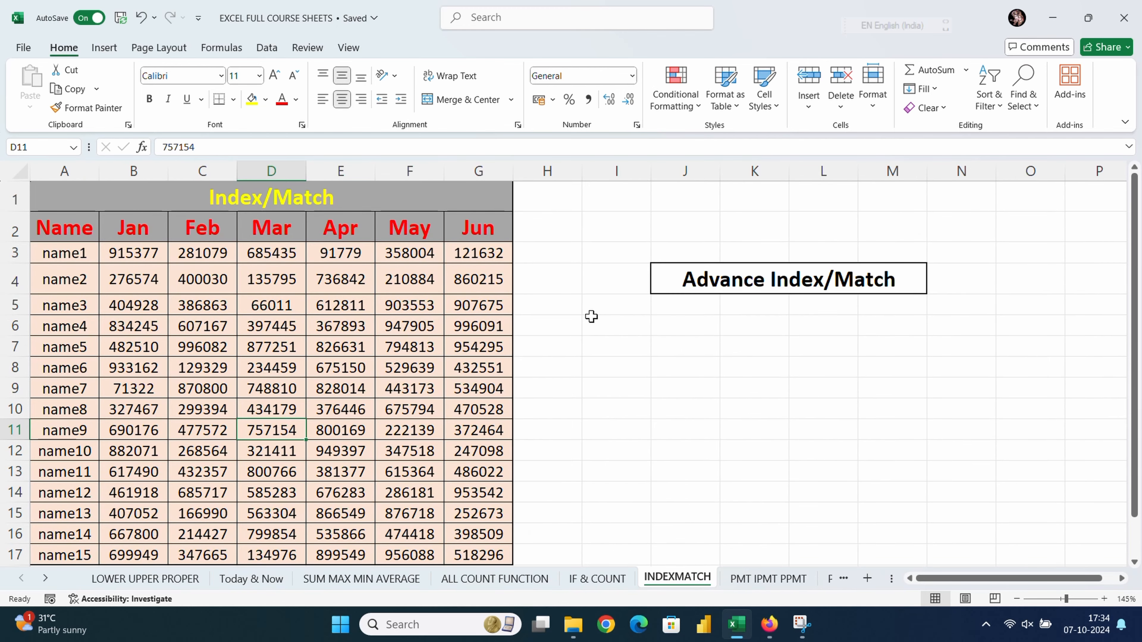
{"action": "left_click", "coordinate": [578, 332]}
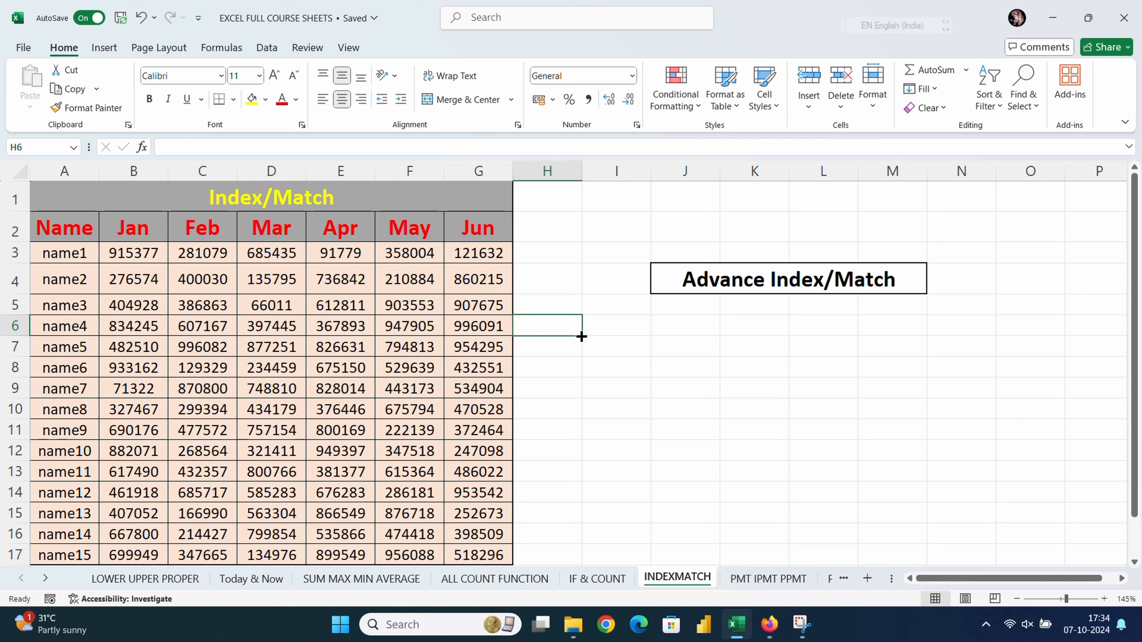